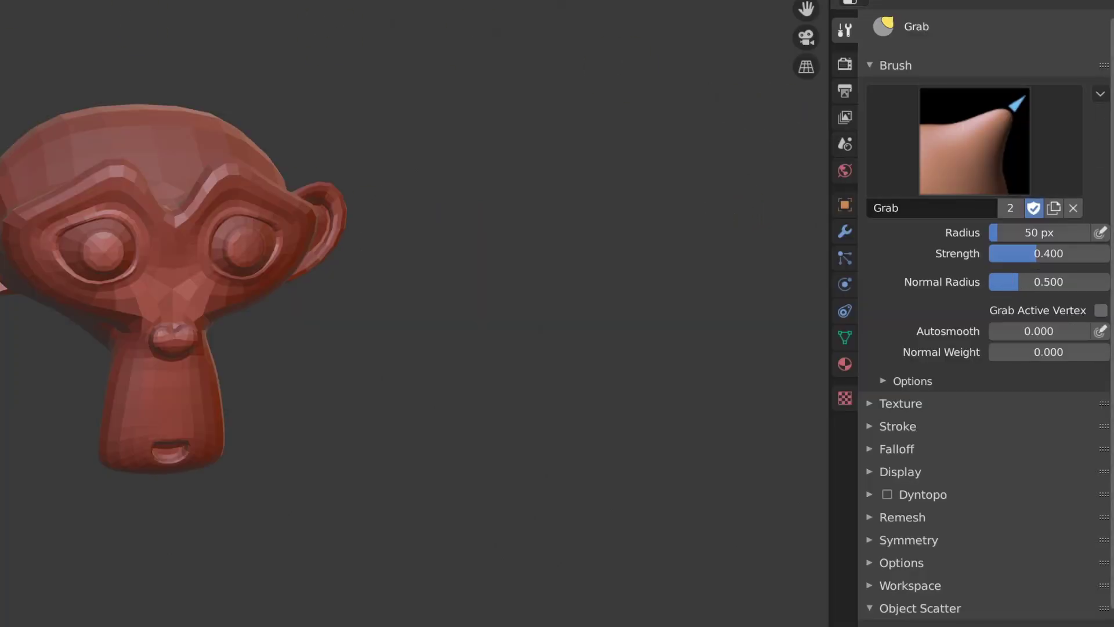
Reset the Grab brush to its defaults, and do the same for the Clay Strips brush.
{"action": "left_click", "coordinate": [1099, 95]}
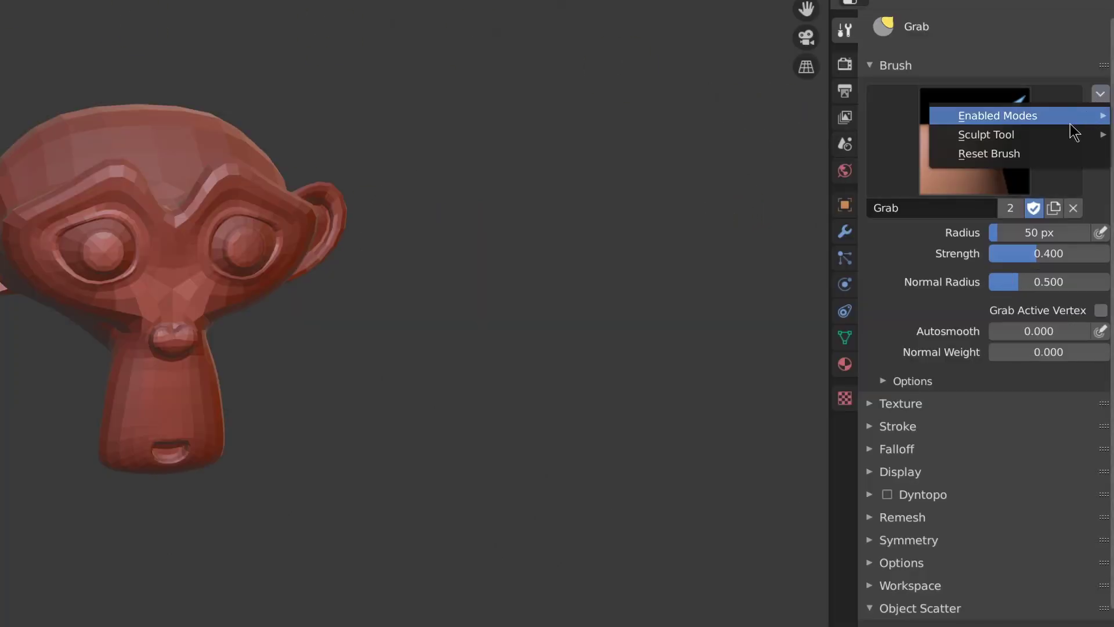
{"action": "left_click", "coordinate": [996, 153]}
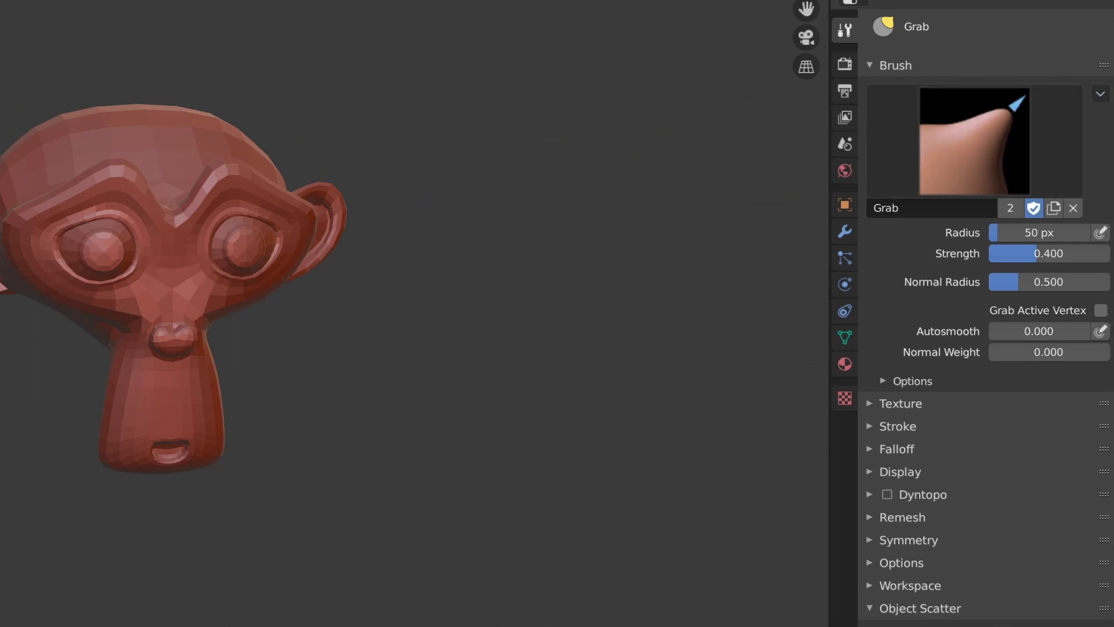
{"action": "key", "text": "c"}
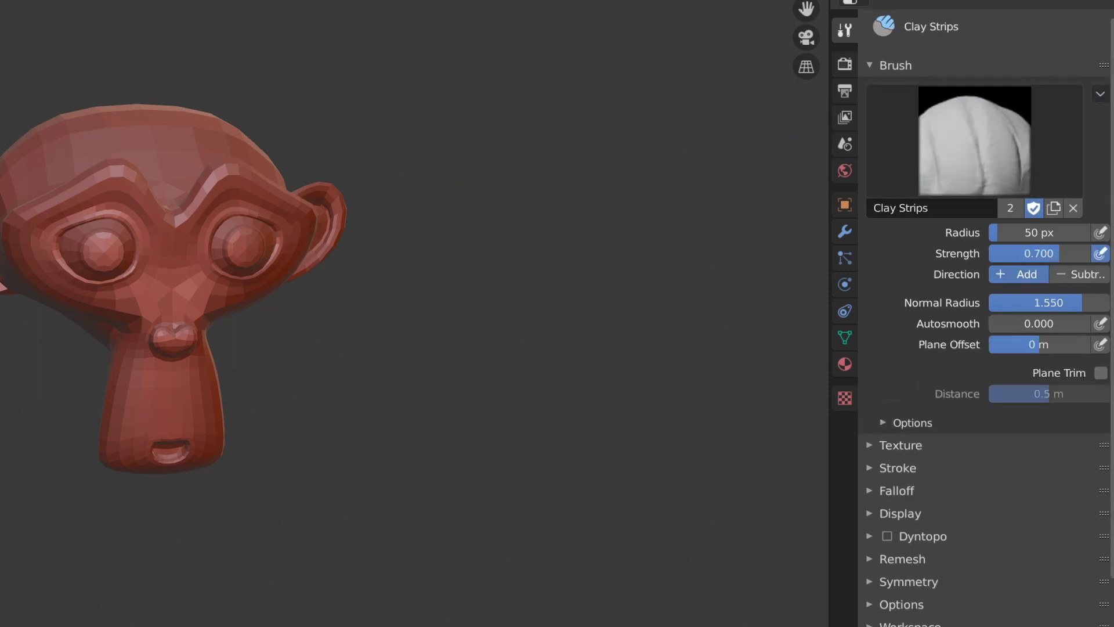
{"action": "left_click", "coordinate": [1101, 96]}
{"action": "left_click", "coordinate": [1035, 153]}
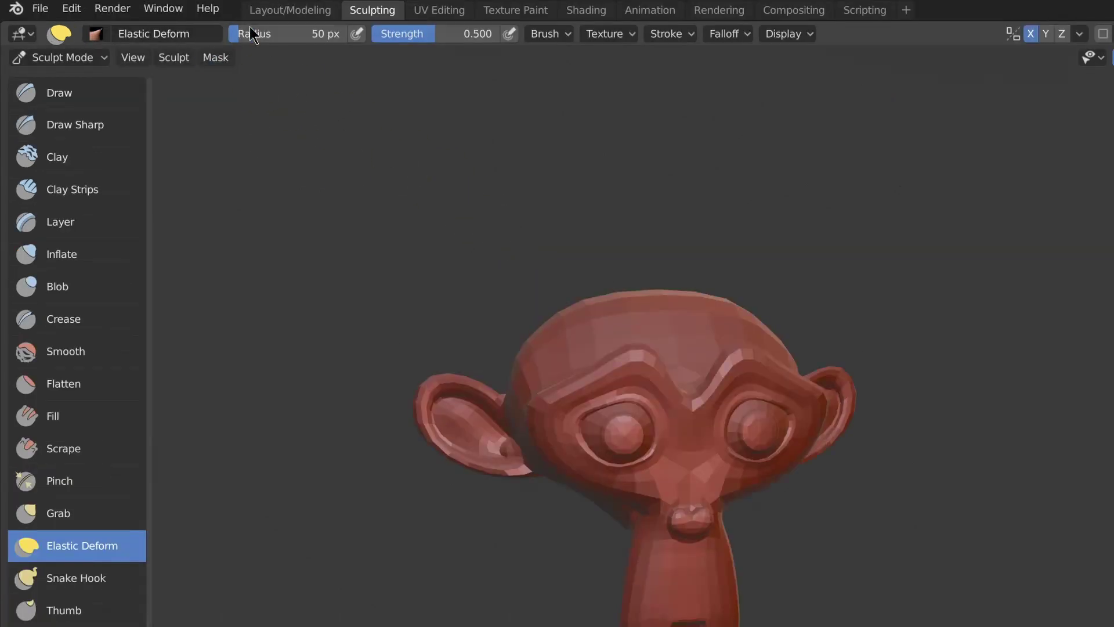
Switch to the Layout/Modeling workspace and examine the file commands for data previews and defaults.
{"action": "left_click", "coordinate": [185, 11]}
{"action": "left_click", "coordinate": [40, 8]}
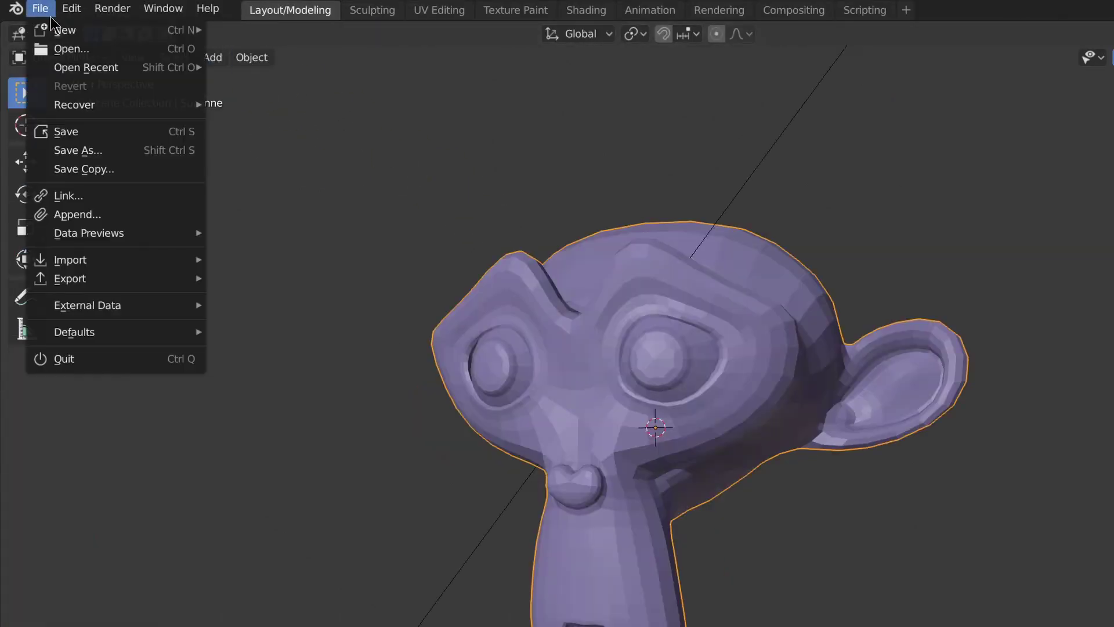
{"action": "mouse_move", "coordinate": [133, 238]}
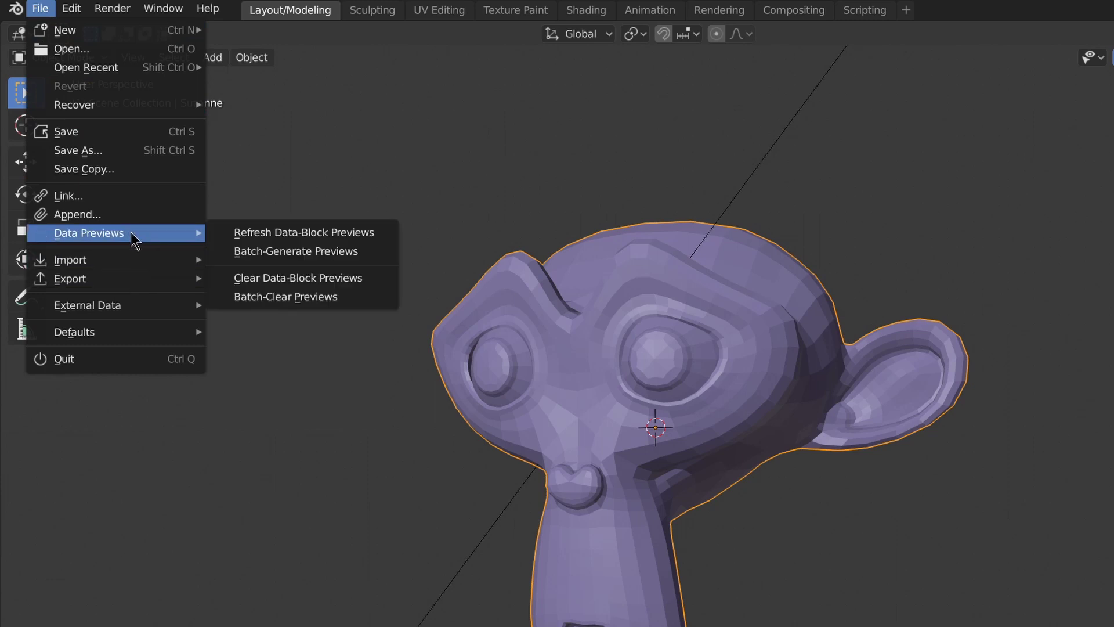
{"action": "mouse_move", "coordinate": [129, 331]}
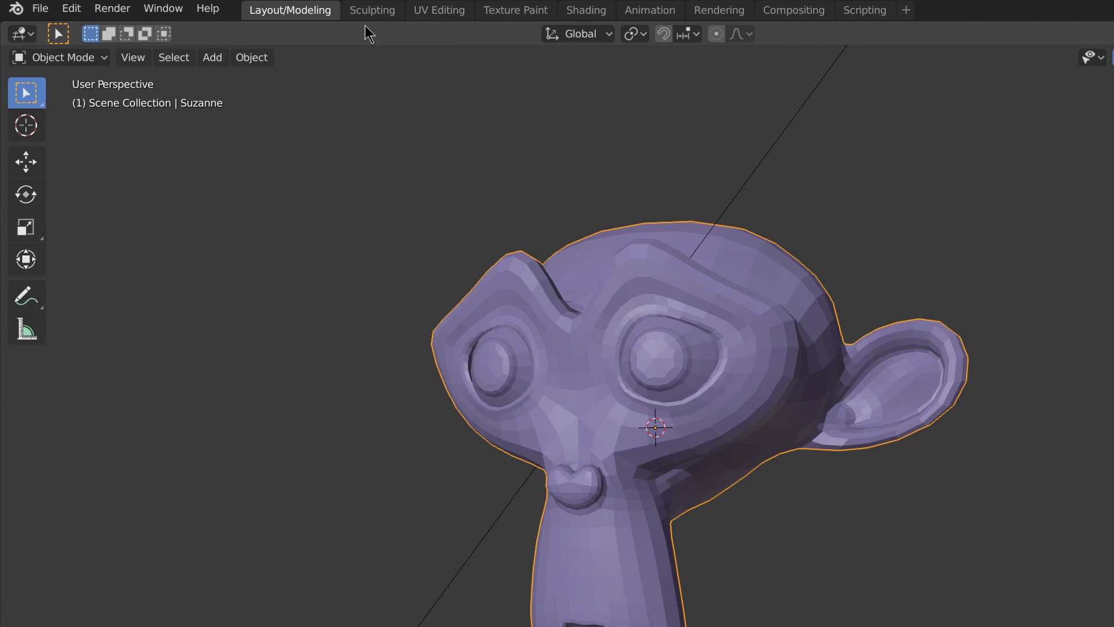
Return to the Sculpting workspace and display the monkey head in wireframe shading.
{"action": "left_click", "coordinate": [371, 11]}
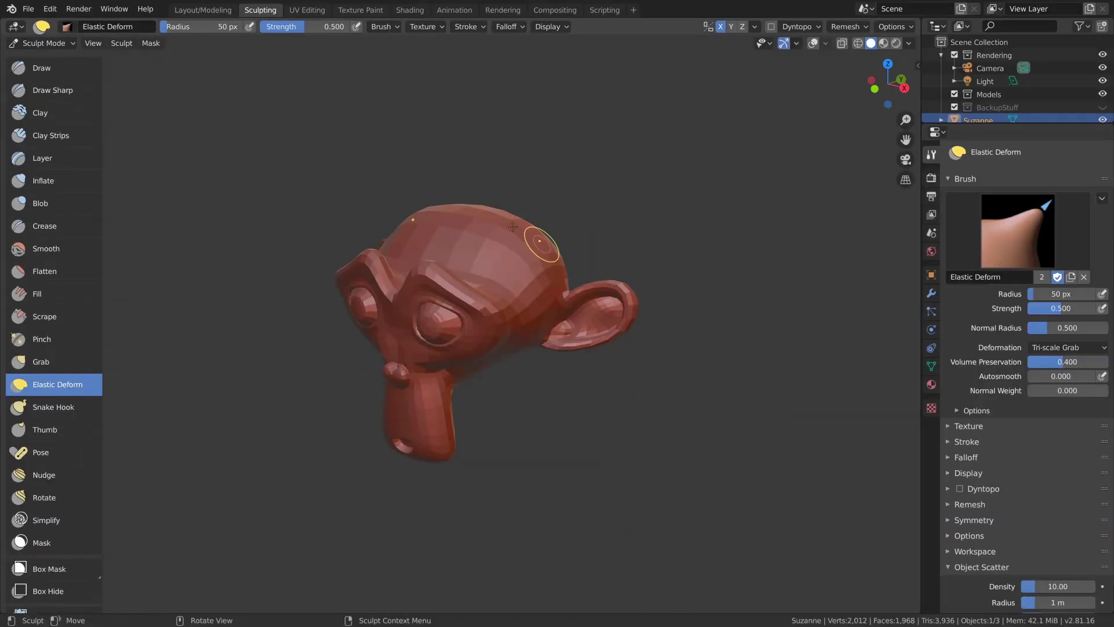
{"action": "key", "text": "z"}
{"action": "left_click", "coordinate": [479, 203]}
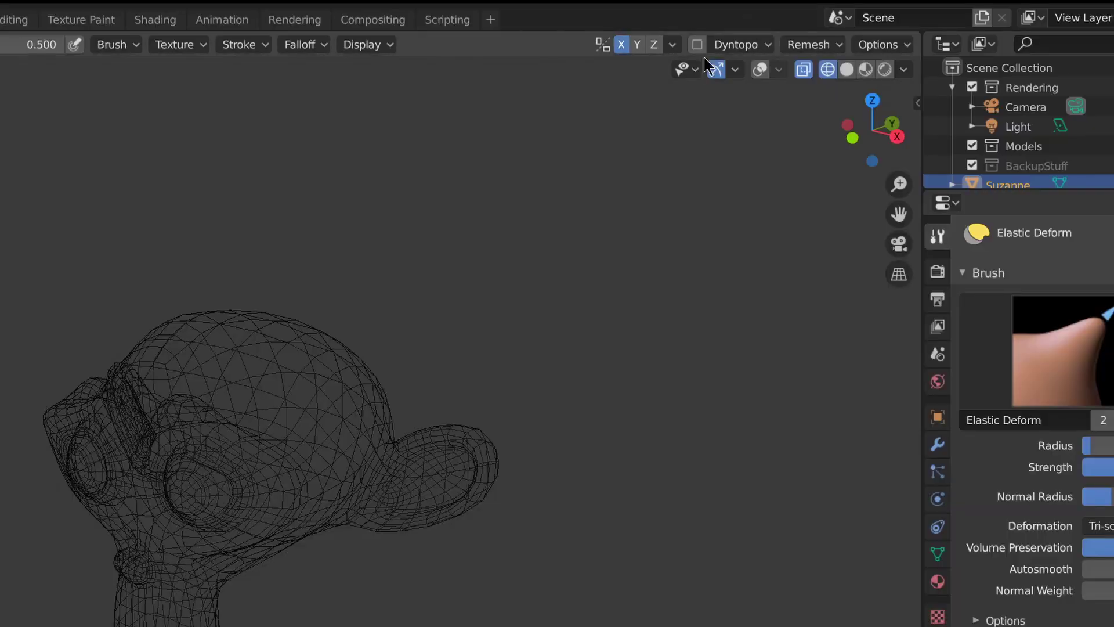
Remesh the monkey head with a voxel size of 0.05 m.
{"action": "left_click", "coordinate": [806, 46]}
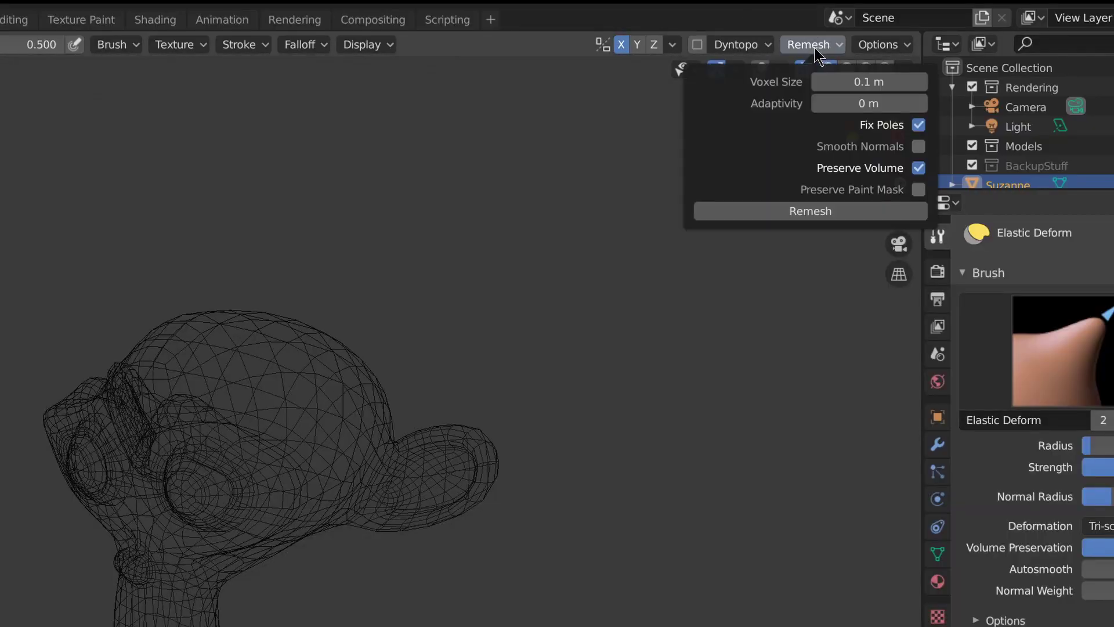
{"action": "left_click", "coordinate": [876, 81]}
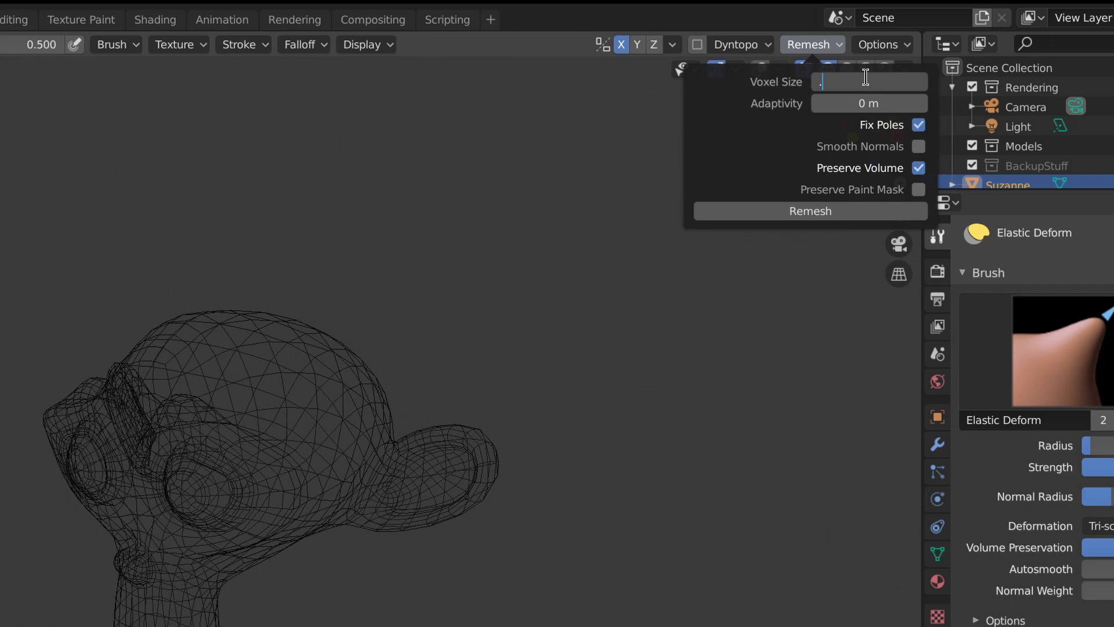
{"action": "type", "text": ".1"}
{"action": "key", "text": "Return"}
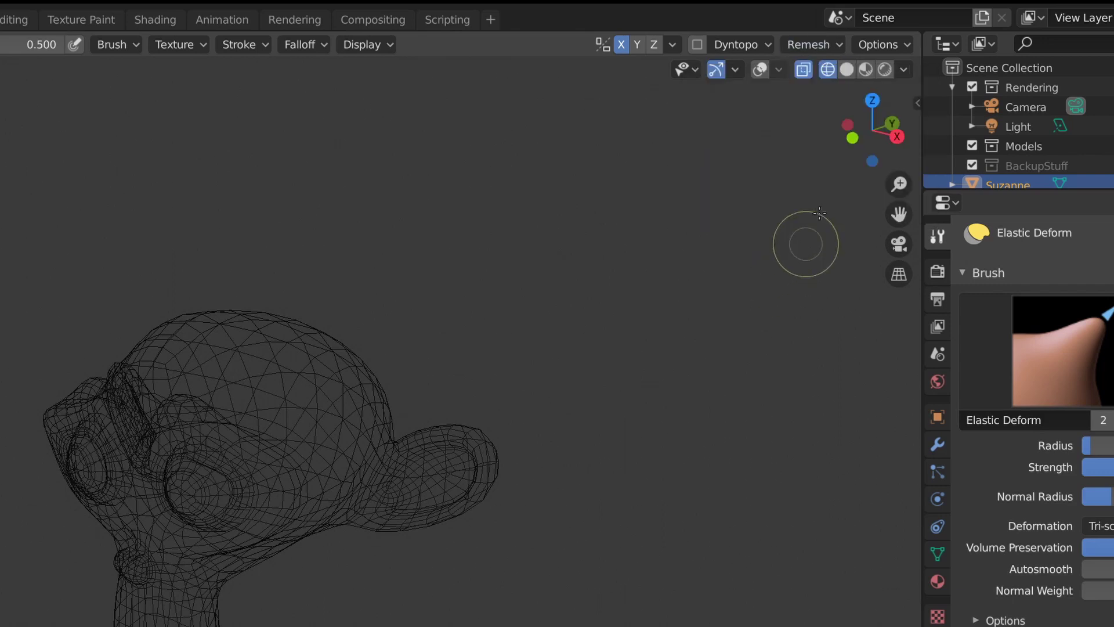
{"action": "left_click", "coordinate": [812, 45]}
{"action": "left_click", "coordinate": [849, 80]}
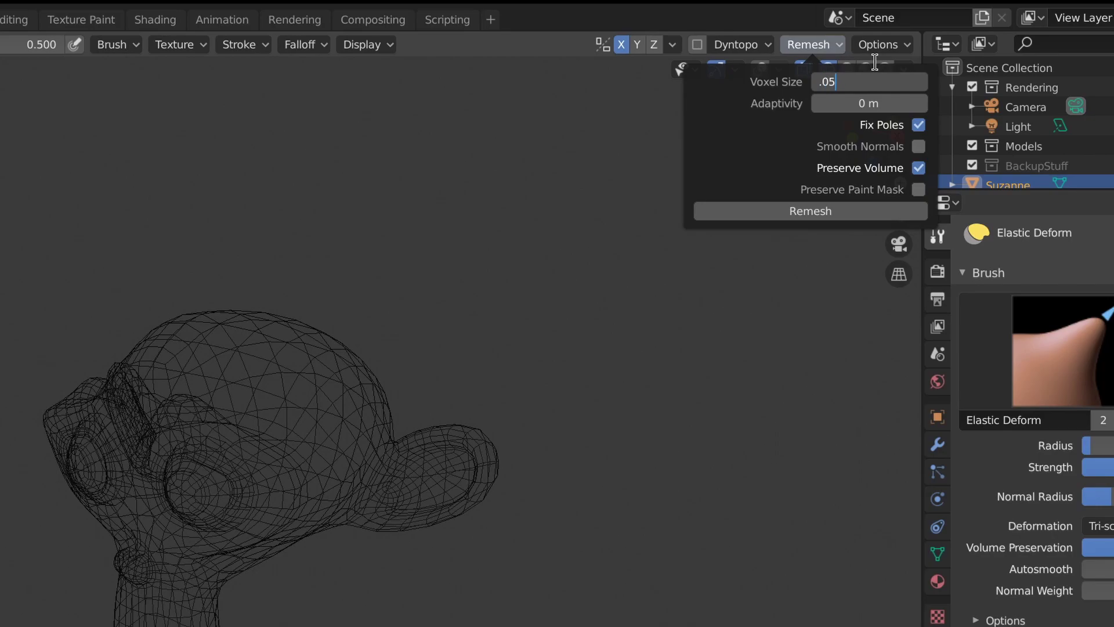
{"action": "type", "text": ".05"}
{"action": "left_click", "coordinate": [785, 224]}
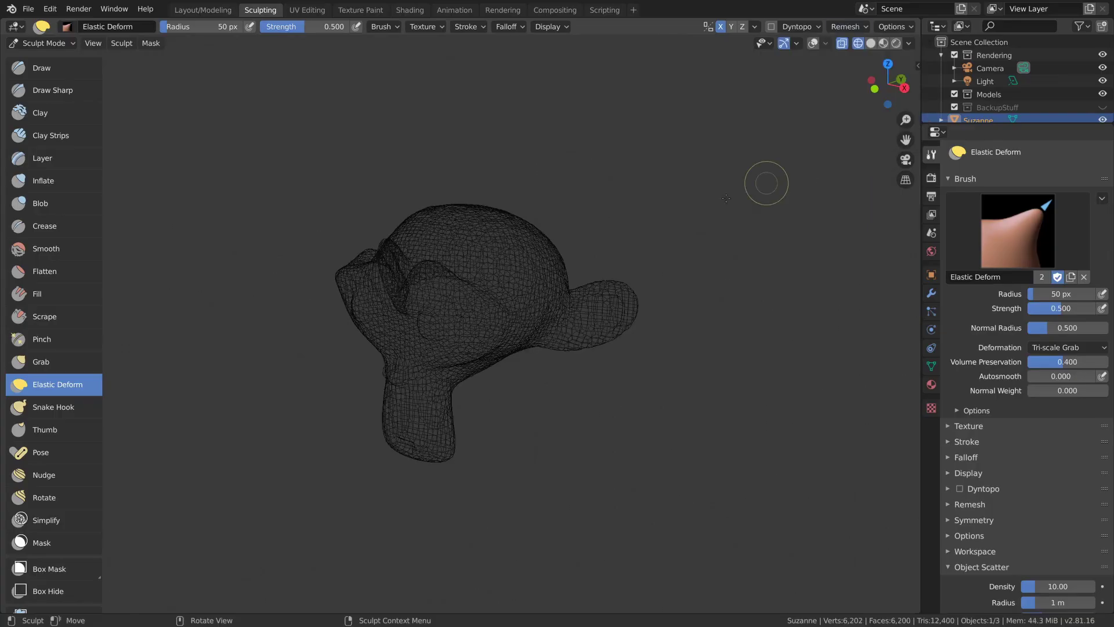
Show the head in solid shading and remesh it again with the current settings.
{"action": "key", "text": "z"}
{"action": "left_click", "coordinate": [739, 249]}
{"action": "middle_click_drag", "start_coordinate": [739, 249], "coordinate": [769, 246]}
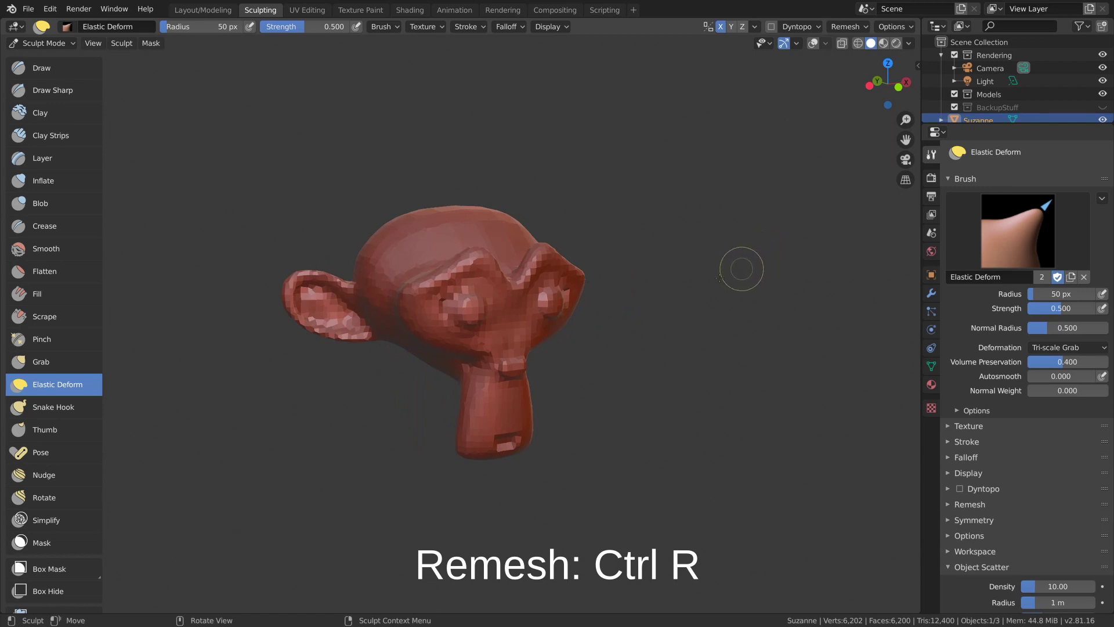
{"action": "left_click", "coordinate": [28, 8]}
{"action": "left_click", "coordinate": [93, 99]}
{"action": "key", "text": "ctrl+r"}
{"action": "middle_click_drag", "start_coordinate": [564, 198], "coordinate": [547, 188]}
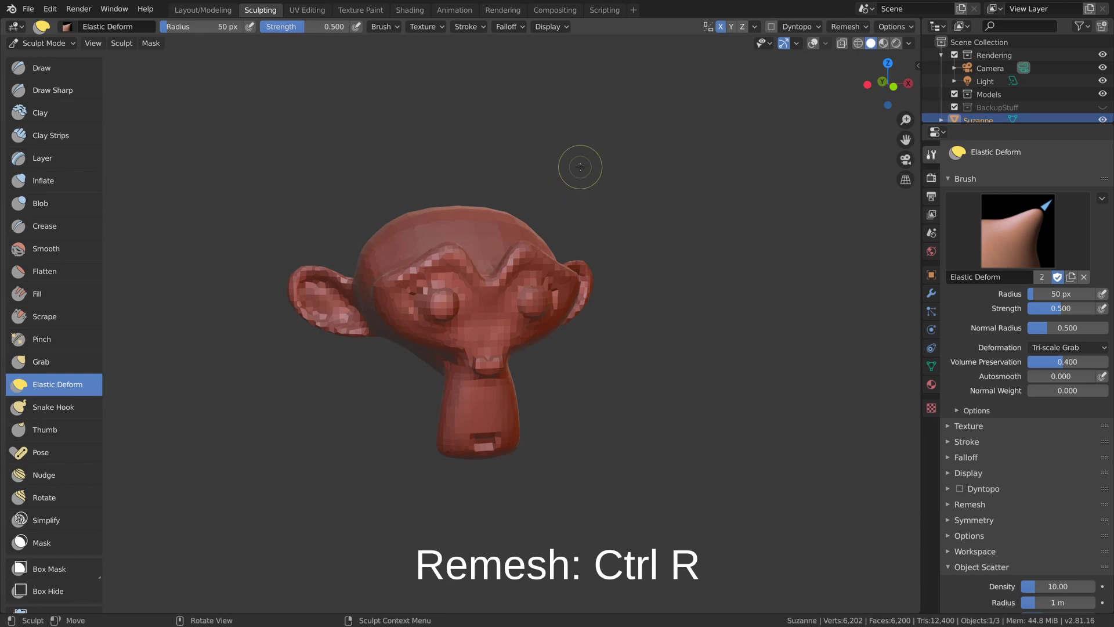
{"action": "mouse_move", "coordinate": [580, 167]}
{"action": "middle_mouse_down"}
{"action": "mouse_move", "coordinate": [613, 191]}
{"action": "mouse_move", "coordinate": [610, 207]}
{"action": "middle_mouse_up"}
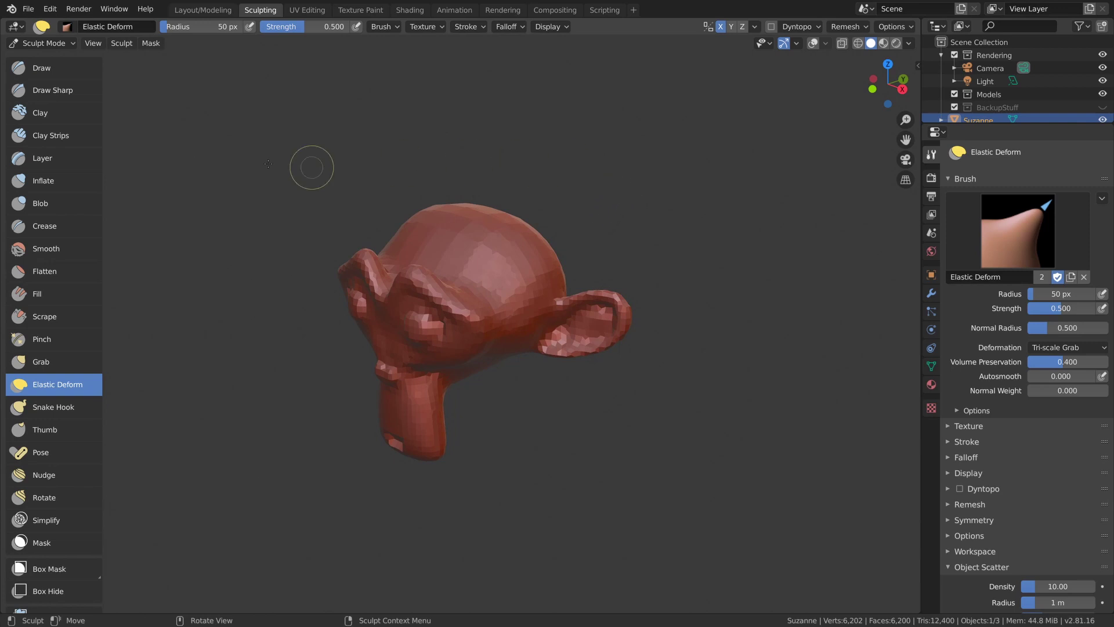
Carve creases into the side of the head above the ear with the Draw Sharp brush at an 18 px radius.
{"action": "left_click", "coordinate": [82, 91]}
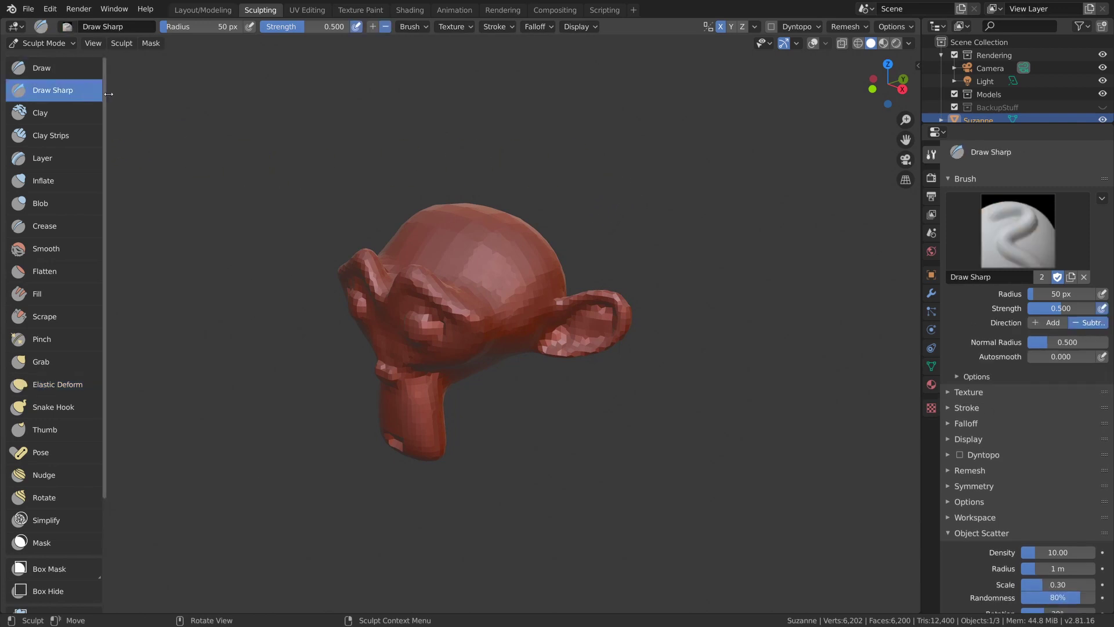
{"action": "middle_click_drag", "start_coordinate": [430, 237], "coordinate": [489, 276]}
{"action": "left_click_drag", "start_coordinate": [500, 263], "coordinate": [449, 336]}
{"action": "middle_click_drag", "start_coordinate": [449, 335], "coordinate": [539, 264]}
{"action": "key", "text": "f"}
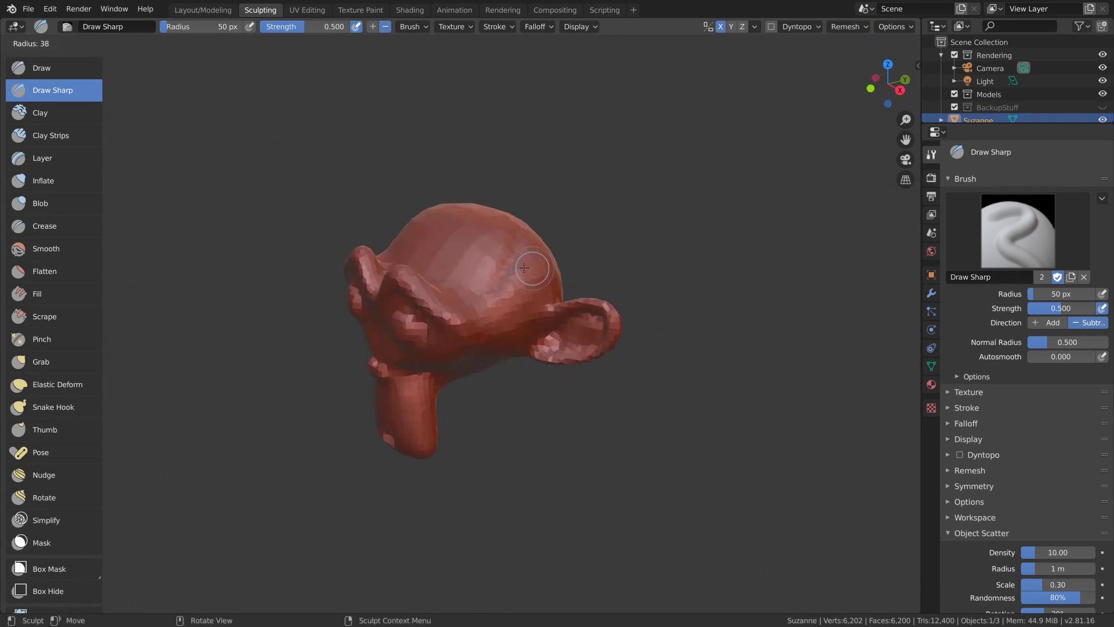
{"action": "left_click", "coordinate": [539, 268]}
{"action": "left_click_drag", "start_coordinate": [546, 265], "coordinate": [505, 307]}
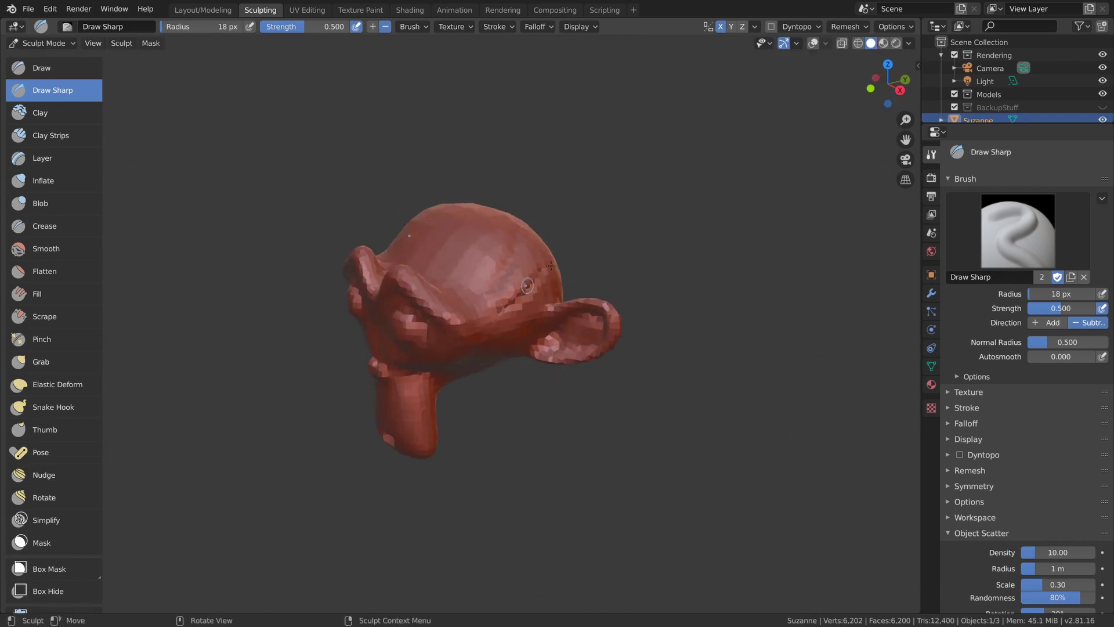
{"action": "middle_click_drag", "start_coordinate": [504, 307], "coordinate": [522, 290]}
Remesh the carved head at a finer voxel resolution.
{"action": "left_click", "coordinate": [835, 27]}
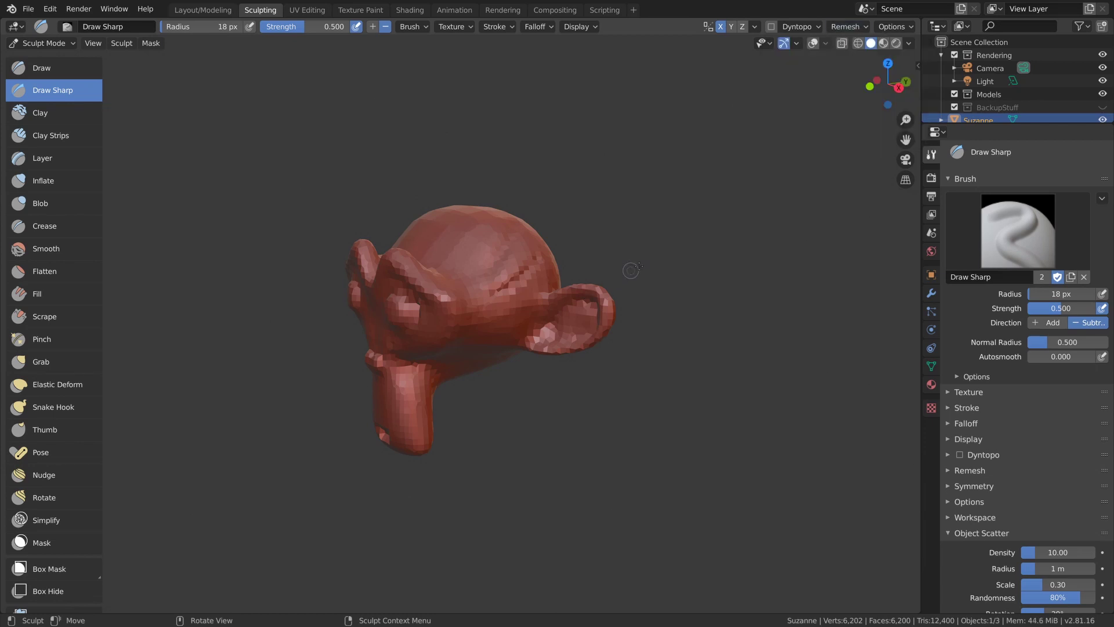
{"action": "middle_click_drag", "start_coordinate": [632, 262], "coordinate": [639, 285]}
{"action": "key", "text": "ctrl+r"}
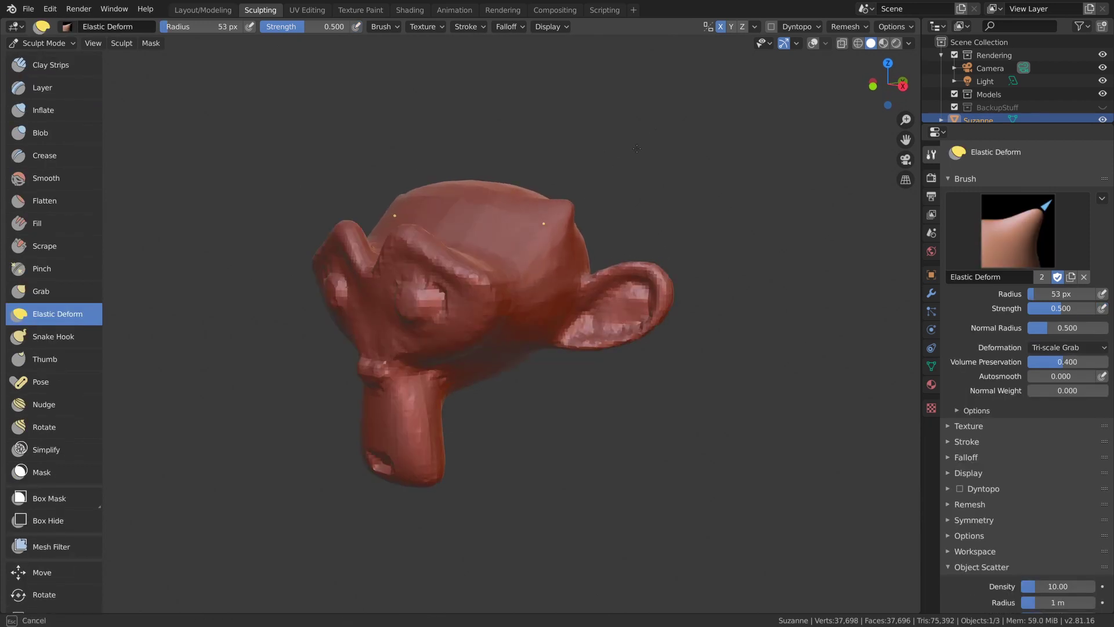
Undo the pulled point on the crown and widen the upper head with Elastic Deform at a 211 px radius.
{"action": "key", "text": "ctrl+z"}
{"action": "middle_click_drag", "start_coordinate": [534, 219], "coordinate": [589, 214]}
{"action": "key", "text": "f"}
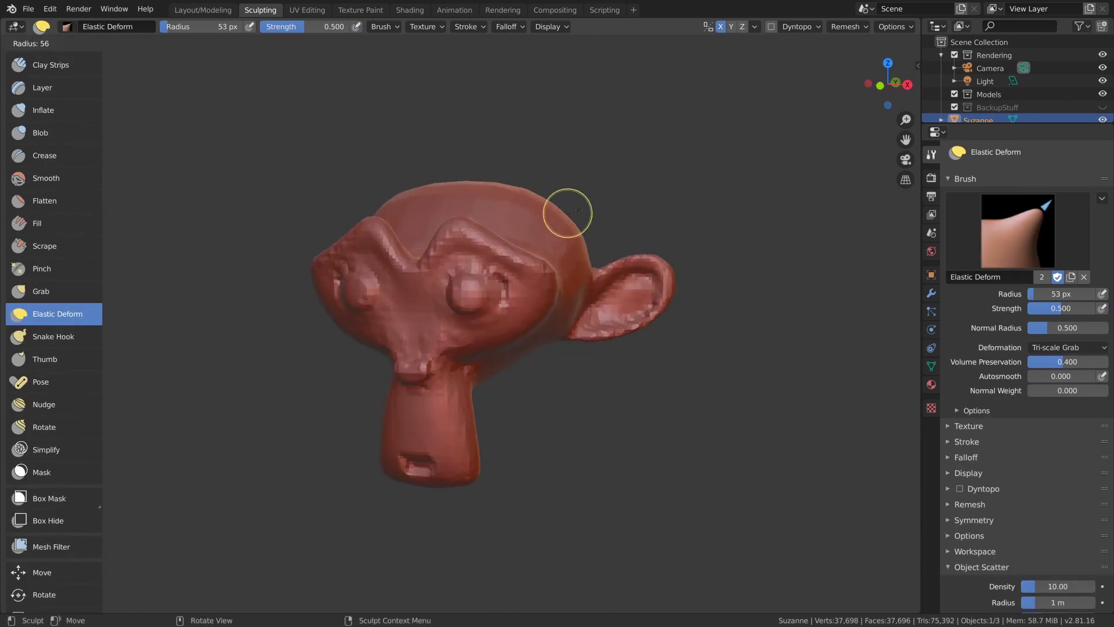
{"action": "left_click", "coordinate": [659, 214]}
{"action": "mouse_move", "coordinate": [622, 186]}
{"action": "left_mouse_down"}
{"action": "mouse_move", "coordinate": [516, 294]}
{"action": "mouse_move", "coordinate": [594, 218]}
{"action": "left_mouse_up"}
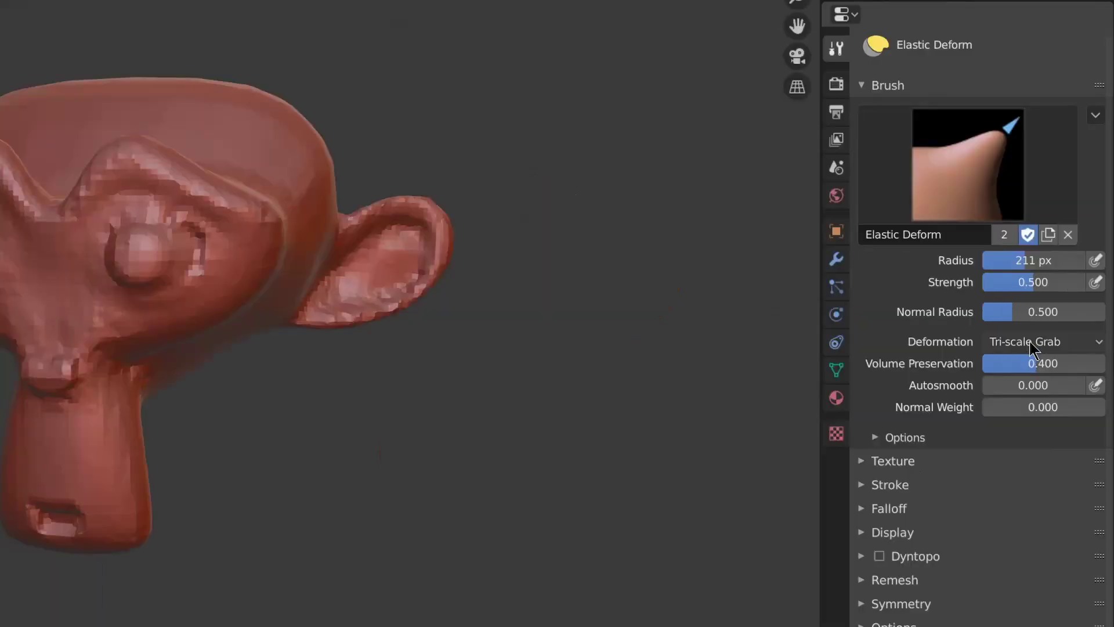
Set the Elastic Deform deformation to Scale and apply it to the side of the head.
{"action": "left_click", "coordinate": [1031, 344]}
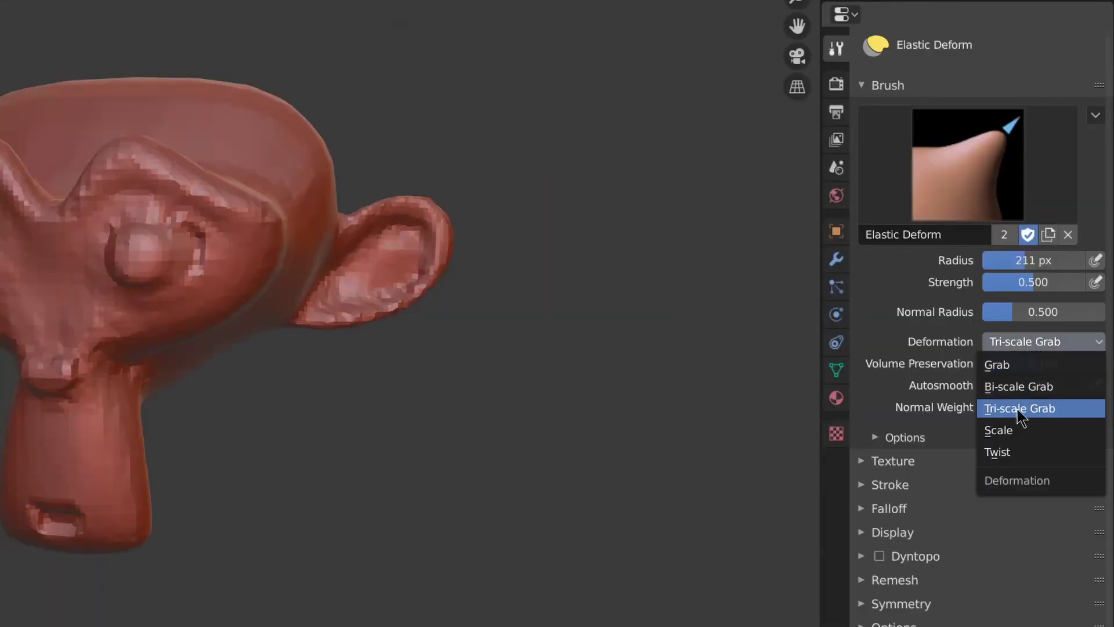
{"action": "left_click", "coordinate": [1021, 430]}
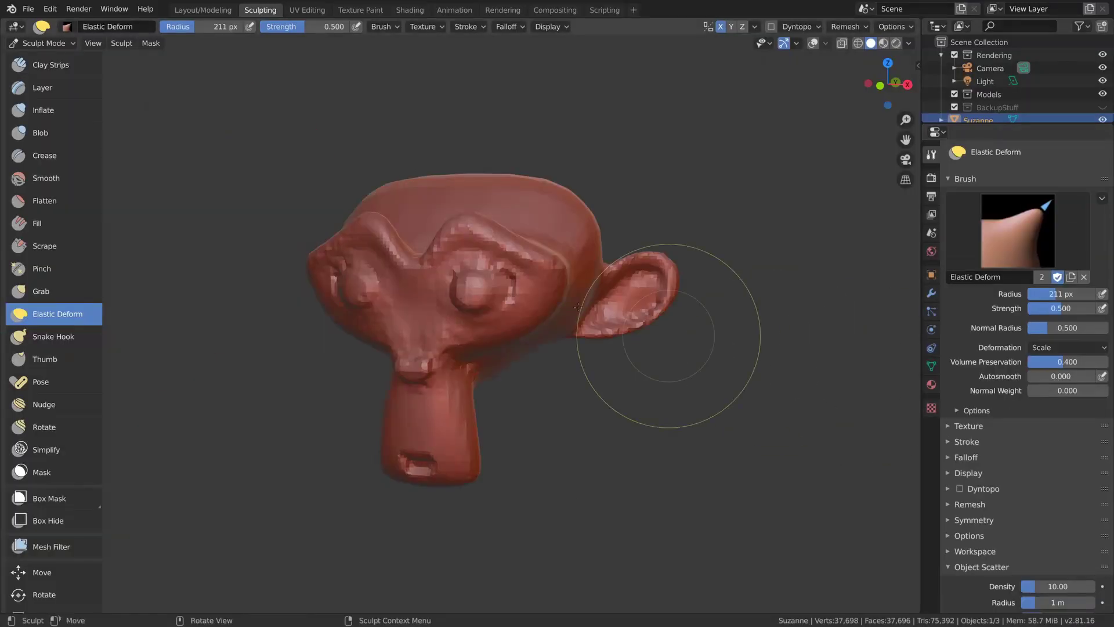
{"action": "mouse_move", "coordinate": [578, 306]}
{"action": "left_mouse_down"}
{"action": "mouse_move", "coordinate": [427, 255]}
{"action": "mouse_move", "coordinate": [580, 232]}
{"action": "mouse_move", "coordinate": [568, 229]}
{"action": "left_mouse_up"}
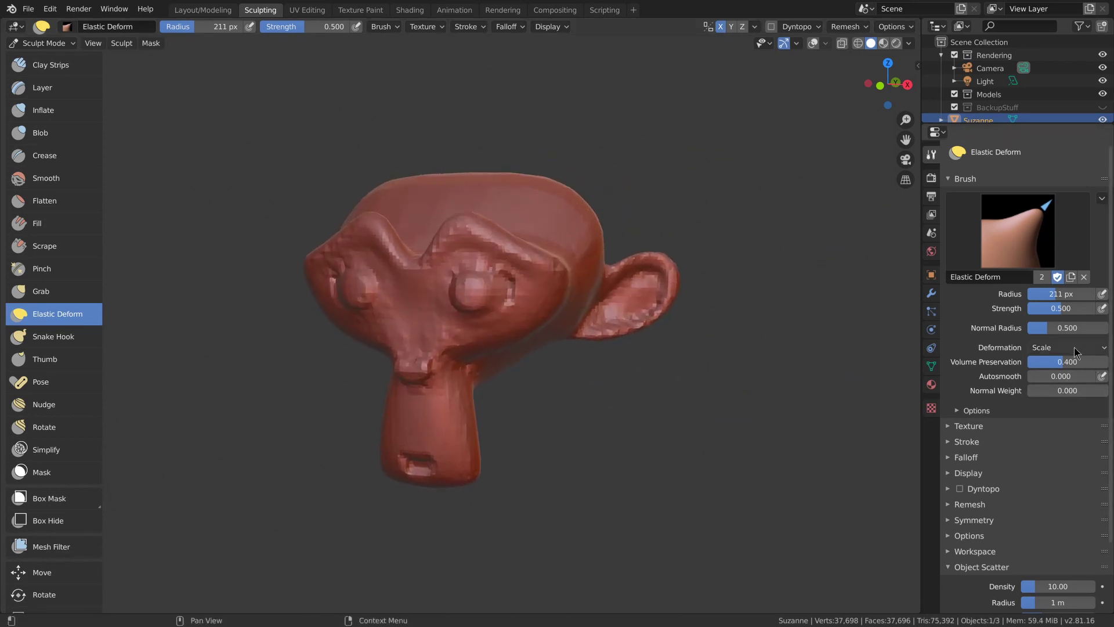
Set the Elastic Deform deformation to Twist and apply it to the forehead.
{"action": "left_click", "coordinate": [1056, 347]}
{"action": "left_click", "coordinate": [1048, 418]}
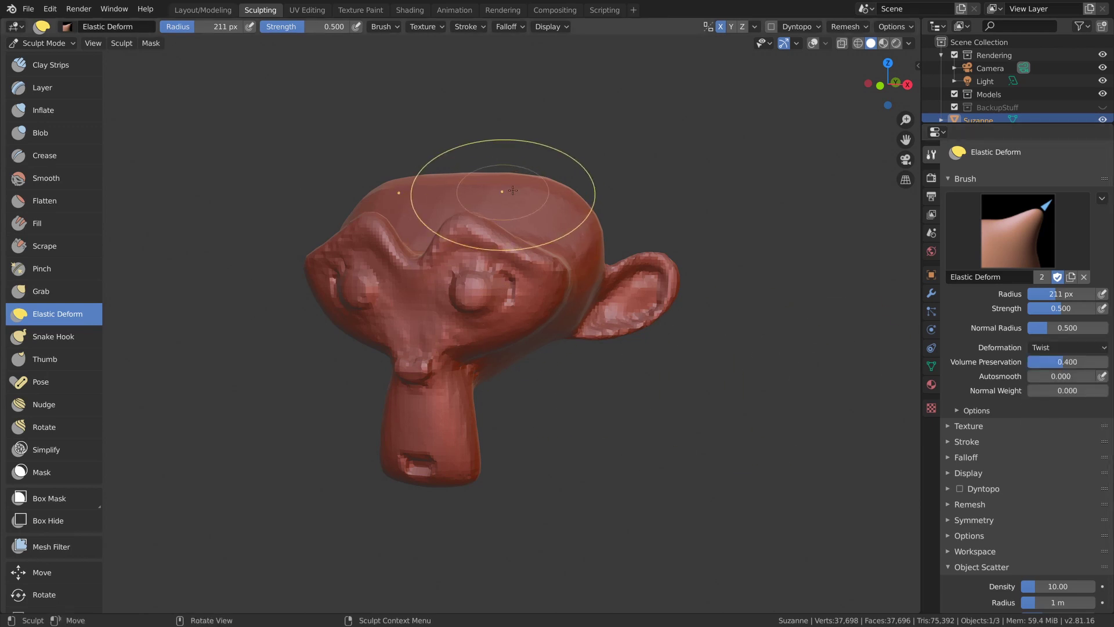
{"action": "mouse_move", "coordinate": [490, 192]}
{"action": "left_mouse_down"}
{"action": "mouse_move", "coordinate": [465, 340]}
{"action": "mouse_move", "coordinate": [539, 278]}
{"action": "left_mouse_up"}
Choose the Pose brush, set its radius to 168 px and try posing the ear.
{"action": "left_click", "coordinate": [40, 382]}
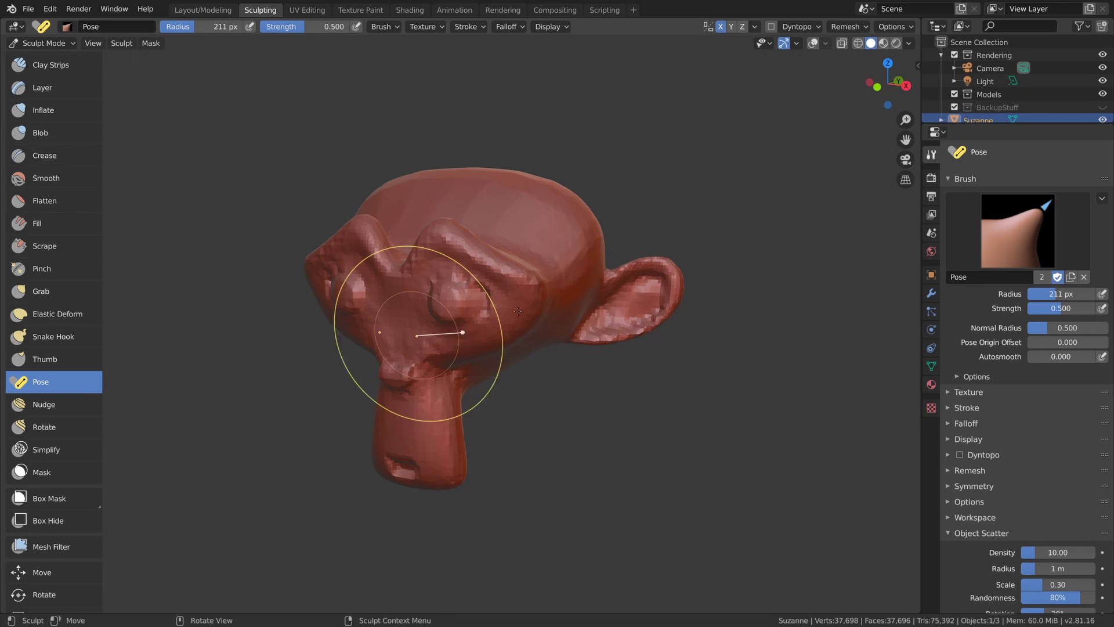
{"action": "mouse_move", "coordinate": [666, 277]}
{"action": "left_mouse_down"}
{"action": "mouse_move", "coordinate": [682, 291]}
{"action": "mouse_move", "coordinate": [670, 283]}
{"action": "mouse_move", "coordinate": [671, 293]}
{"action": "left_mouse_up"}
{"action": "key", "text": "f"}
{"action": "left_click", "coordinate": [667, 293]}
{"action": "mouse_move", "coordinate": [671, 293]}
{"action": "middle_mouse_down"}
{"action": "mouse_move", "coordinate": [637, 318]}
{"action": "mouse_move", "coordinate": [673, 272]}
{"action": "mouse_move", "coordinate": [714, 261]}
{"action": "middle_mouse_up"}
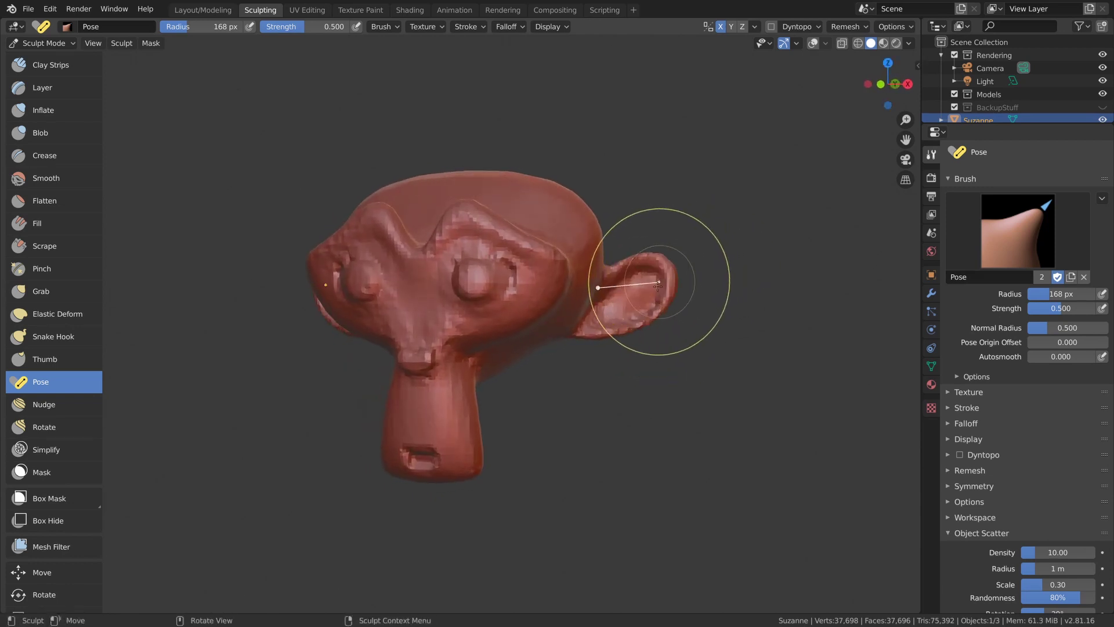
Set the Pose brush radius to 127 px and try it around the ear and temple.
{"action": "key", "text": "f"}
{"action": "left_click", "coordinate": [661, 287]}
{"action": "left_click_drag", "start_coordinate": [664, 290], "coordinate": [667, 294]}
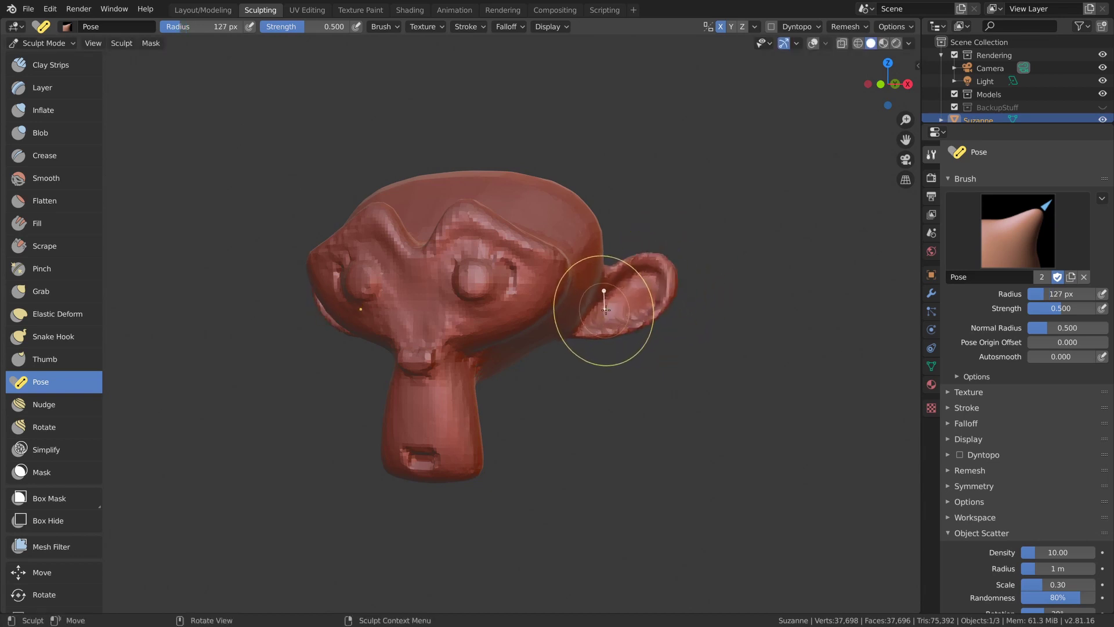
{"action": "middle_click_drag", "start_coordinate": [546, 273], "coordinate": [563, 276]}
Enlarge the Pose brush radius to 196 px, try posing the side of the head and undo the change.
{"action": "key", "text": "f"}
{"action": "left_click", "coordinate": [611, 266]}
{"action": "mouse_move", "coordinate": [543, 256]}
{"action": "left_mouse_down"}
{"action": "mouse_move", "coordinate": [532, 235]}
{"action": "mouse_move", "coordinate": [539, 245]}
{"action": "left_mouse_up"}
{"action": "key", "text": "ctrl+z"}
{"action": "middle_click_drag", "start_coordinate": [593, 267], "coordinate": [605, 271]}
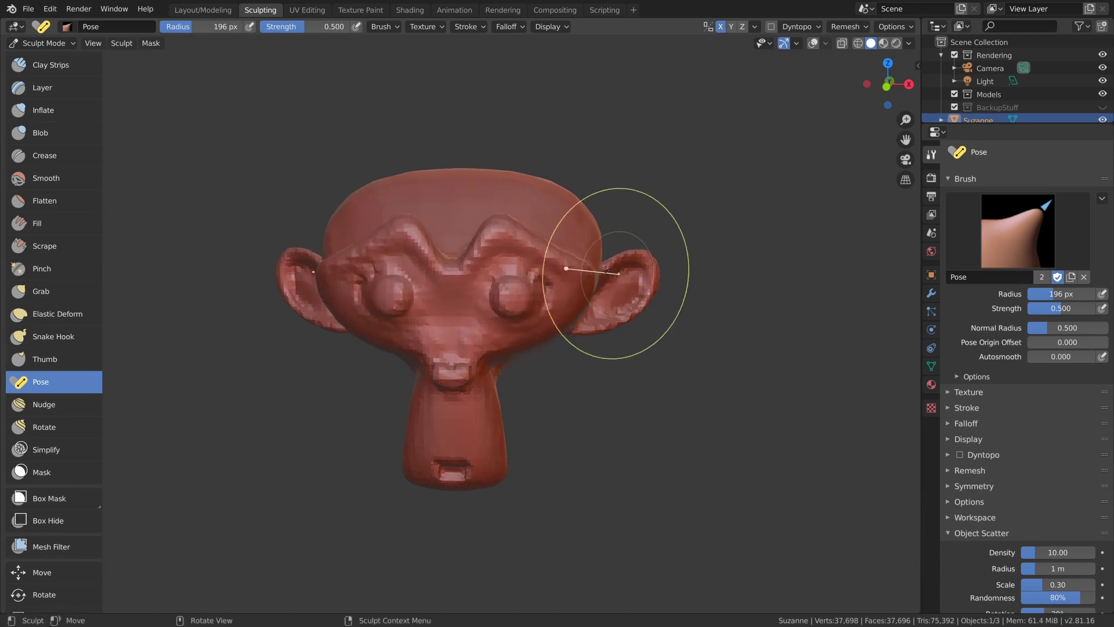
Set the Pose brush radius to 121 px and undo the trial pose on the brow.
{"action": "mouse_move", "coordinate": [508, 222]}
{"action": "left_mouse_down"}
{"action": "mouse_move", "coordinate": [536, 214]}
{"action": "mouse_move", "coordinate": [493, 227]}
{"action": "left_mouse_up"}
{"action": "key", "text": "f"}
{"action": "left_click", "coordinate": [493, 238]}
{"action": "key", "text": "ctrl+z"}
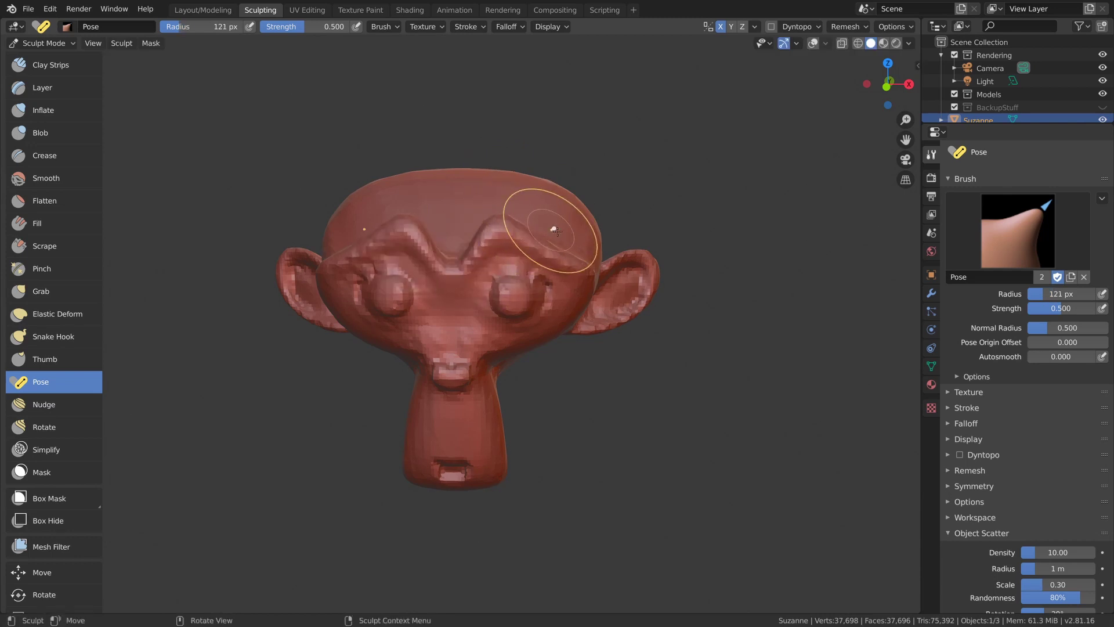
{"action": "middle_click_drag", "start_coordinate": [556, 231], "coordinate": [540, 250]}
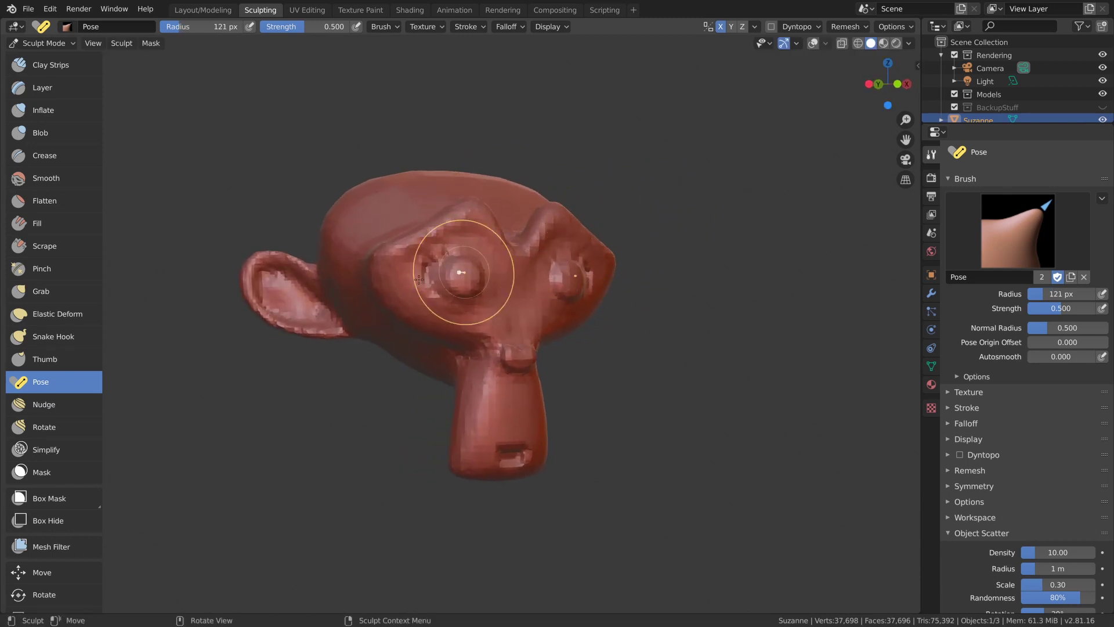
Choose the Mesh Filter tool and try the Inflate filter type on the head.
{"action": "scroll", "coordinate": [78, 406], "scroll_direction": "down", "scroll_amount": 1}
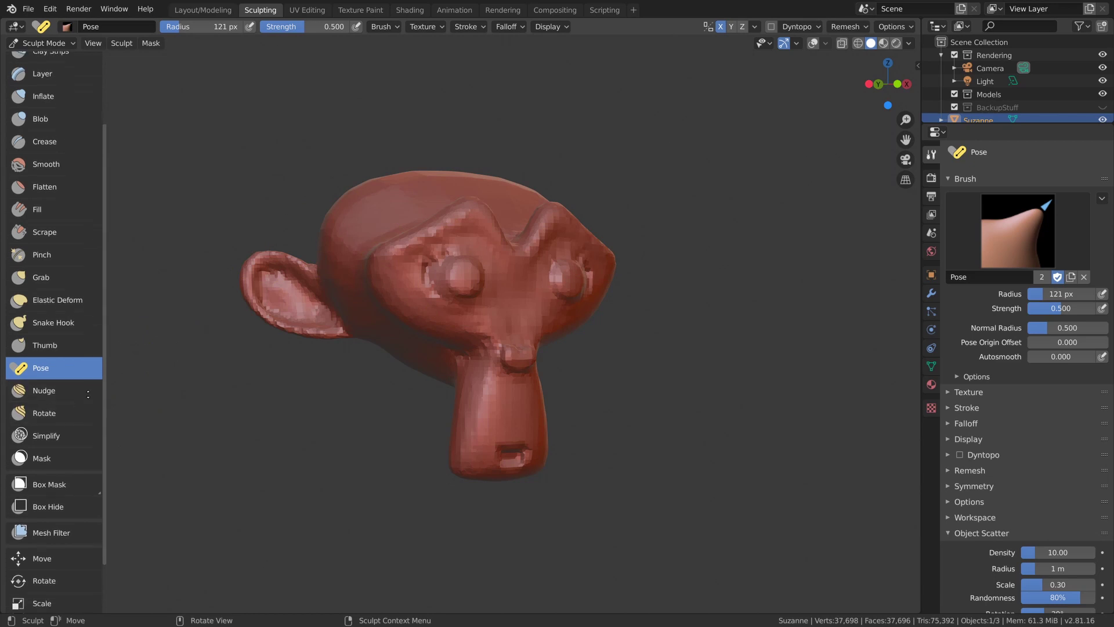
{"action": "left_click", "coordinate": [51, 516]}
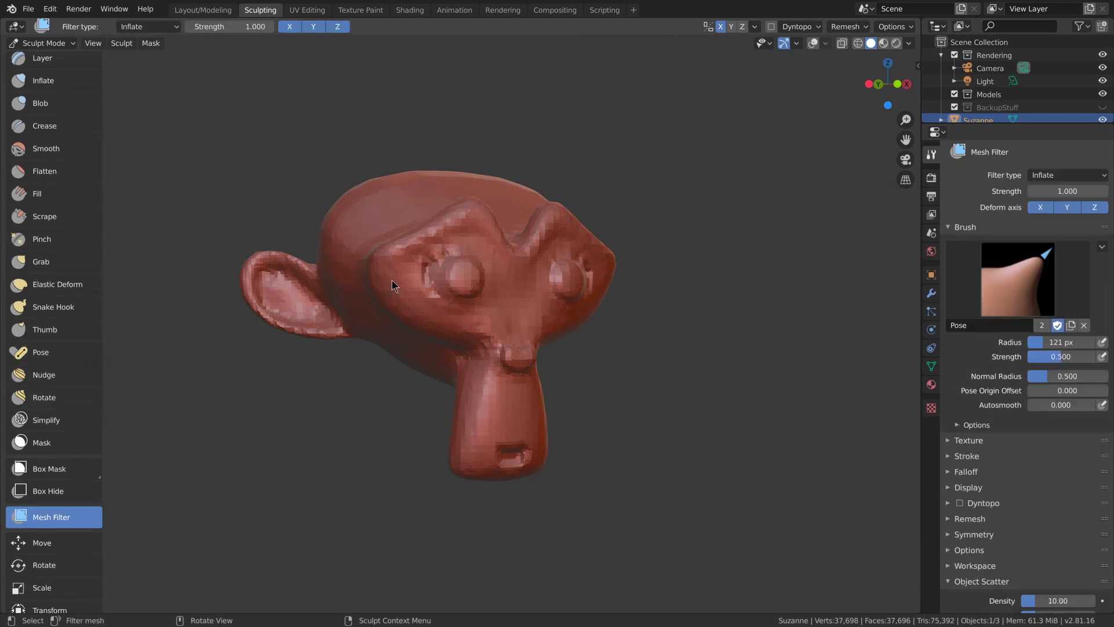
{"action": "mouse_move", "coordinate": [390, 282]}
{"action": "left_mouse_down"}
{"action": "mouse_move", "coordinate": [332, 304]}
{"action": "mouse_move", "coordinate": [517, 258]}
{"action": "mouse_move", "coordinate": [383, 273]}
{"action": "left_mouse_up"}
Try the Mesh Filter on the whole head with the Smooth type and with the Scale type.
{"action": "left_click", "coordinate": [149, 29]}
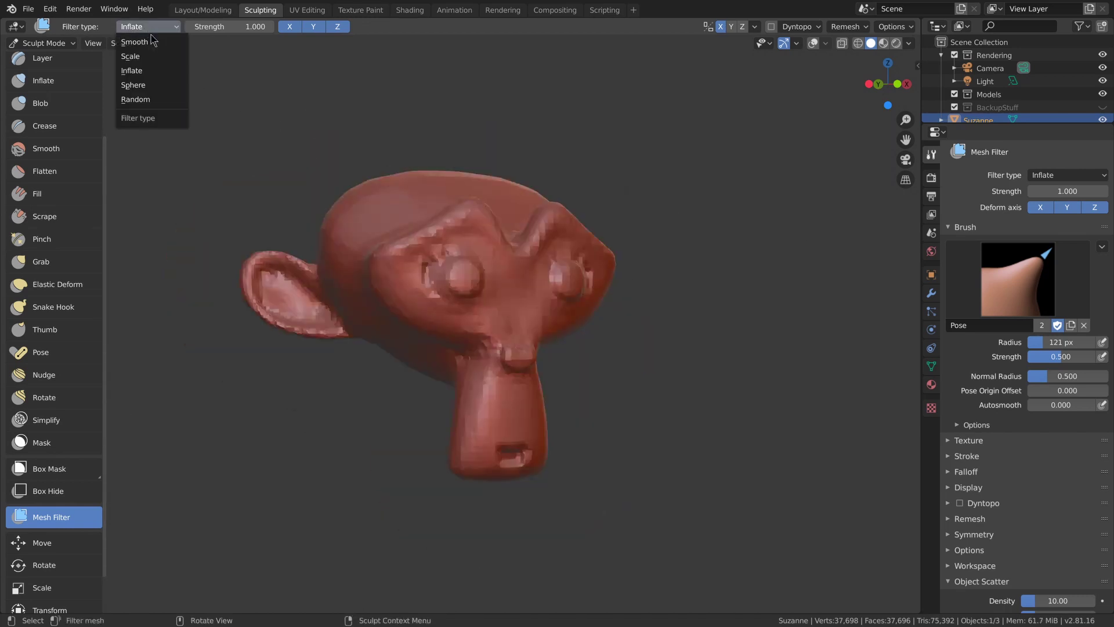
{"action": "left_click", "coordinate": [150, 43]}
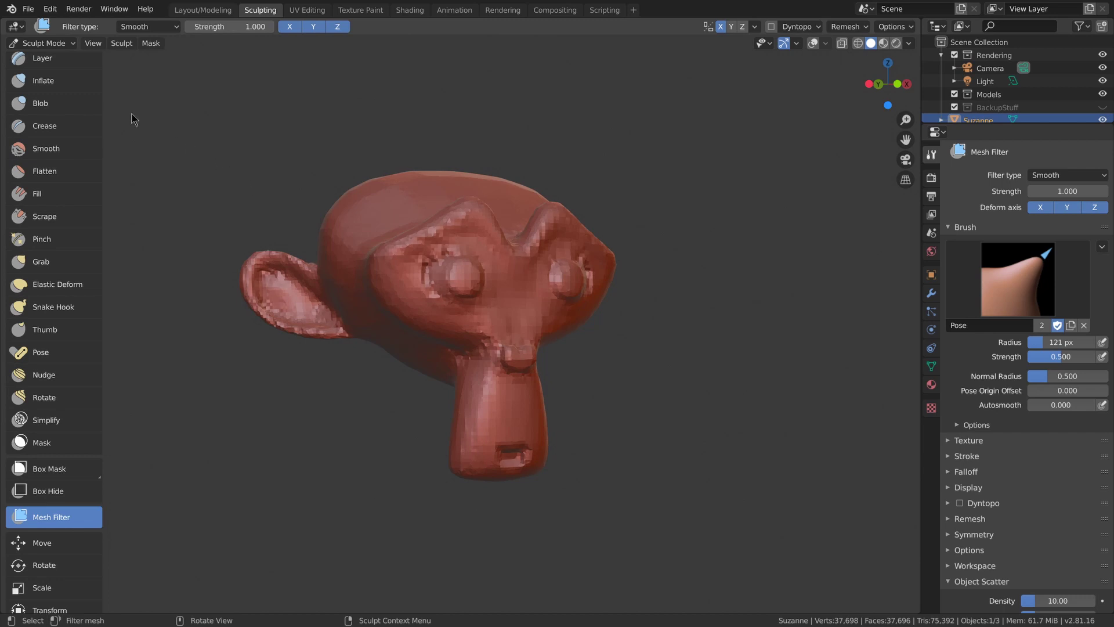
{"action": "left_click_drag", "start_coordinate": [242, 132], "coordinate": [216, 284]}
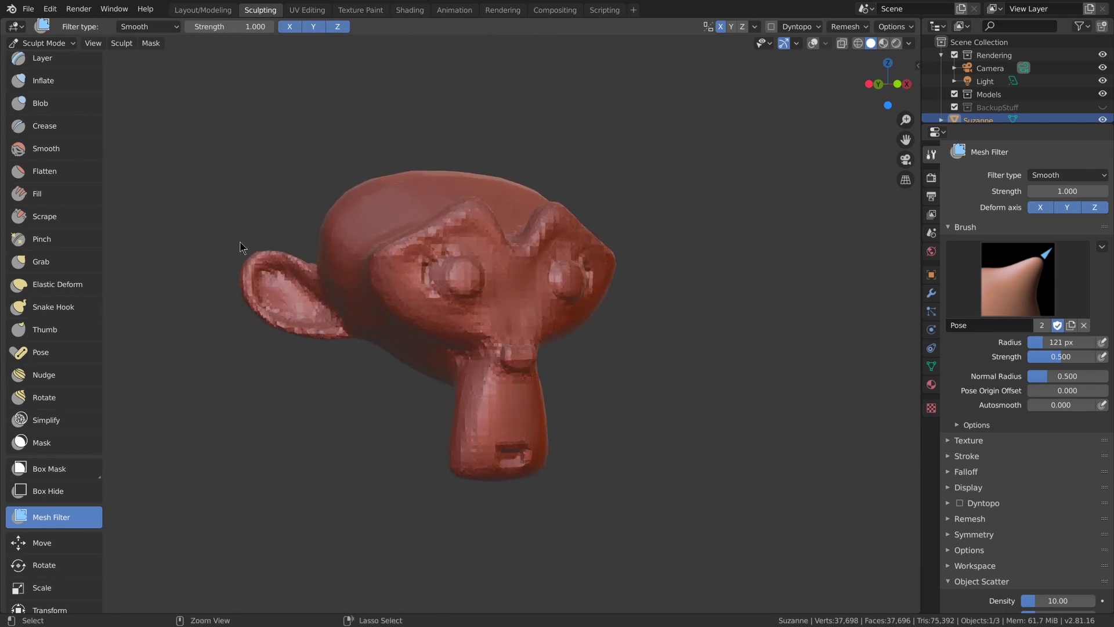
{"action": "left_click", "coordinate": [155, 26]}
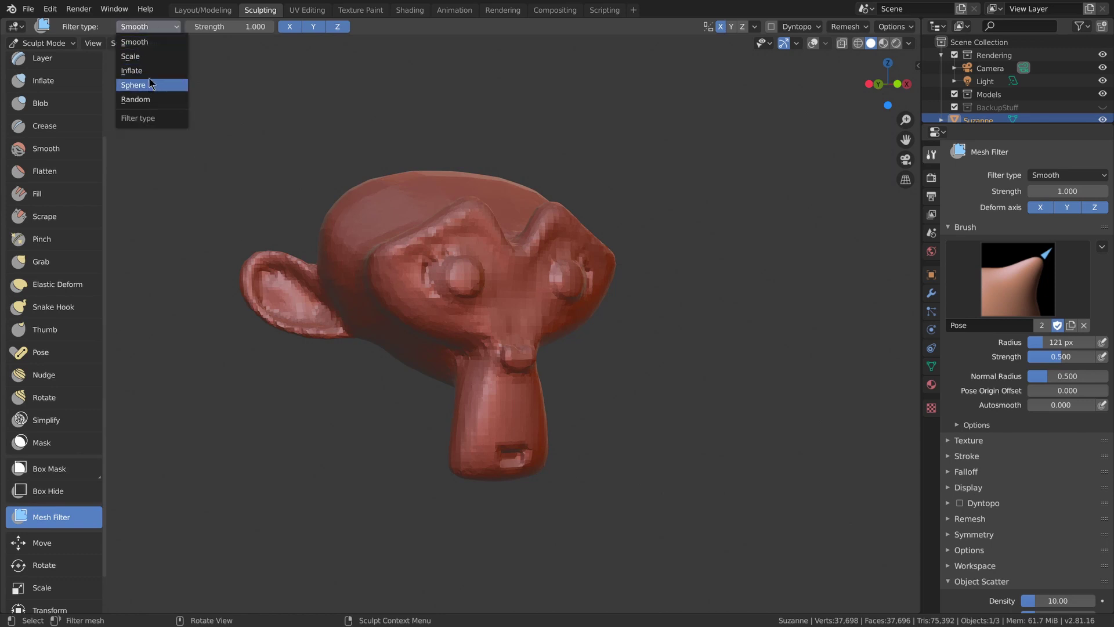
{"action": "left_click", "coordinate": [130, 57]}
{"action": "left_click_drag", "start_coordinate": [303, 171], "coordinate": [277, 120]}
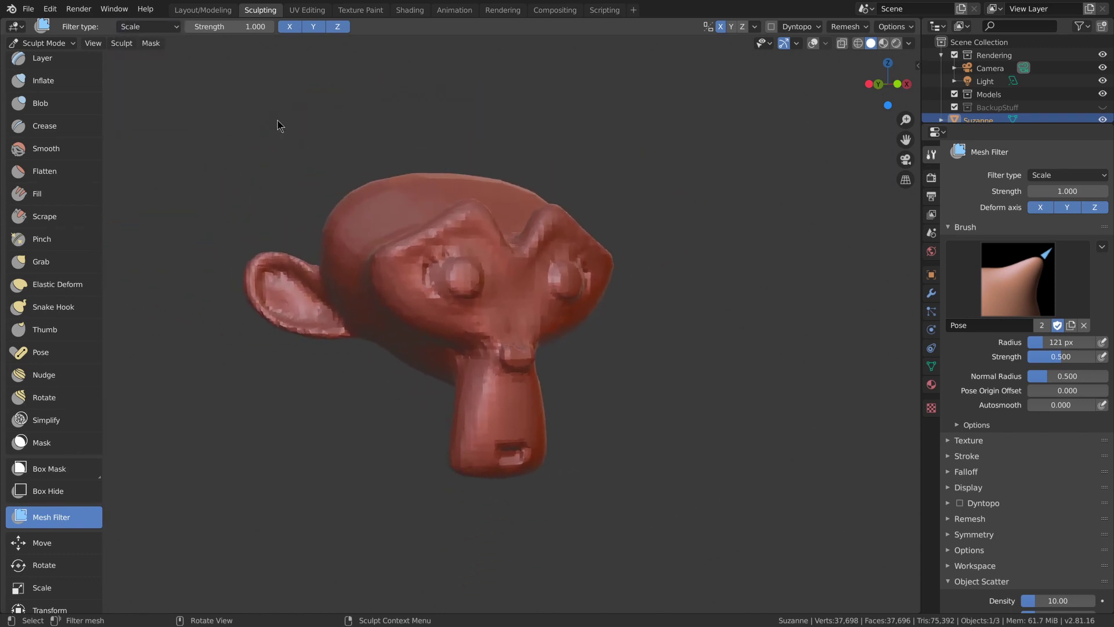
Try the Sphere and Random types of the Mesh Filter on the head.
{"action": "left_click", "coordinate": [149, 27]}
{"action": "left_click", "coordinate": [131, 87]}
{"action": "left_click_drag", "start_coordinate": [283, 194], "coordinate": [278, 145]}
{"action": "left_click", "coordinate": [148, 27]}
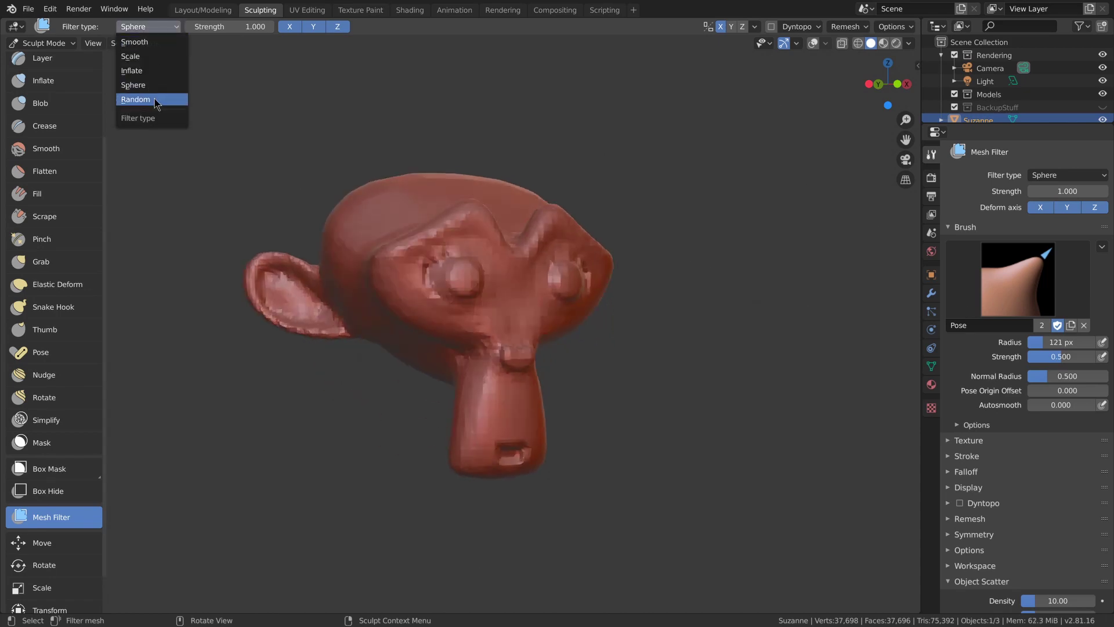
{"action": "left_click", "coordinate": [155, 102]}
{"action": "mouse_move", "coordinate": [526, 290]}
{"action": "left_mouse_down"}
{"action": "mouse_move", "coordinate": [587, 256]}
{"action": "mouse_move", "coordinate": [521, 292]}
{"action": "left_mouse_up"}
Try shifting the head mesh with the Move tool, undoing the change and clearing the mask.
{"action": "scroll", "coordinate": [55, 458], "scroll_direction": "down", "scroll_amount": 2}
{"action": "left_click", "coordinate": [42, 503]}
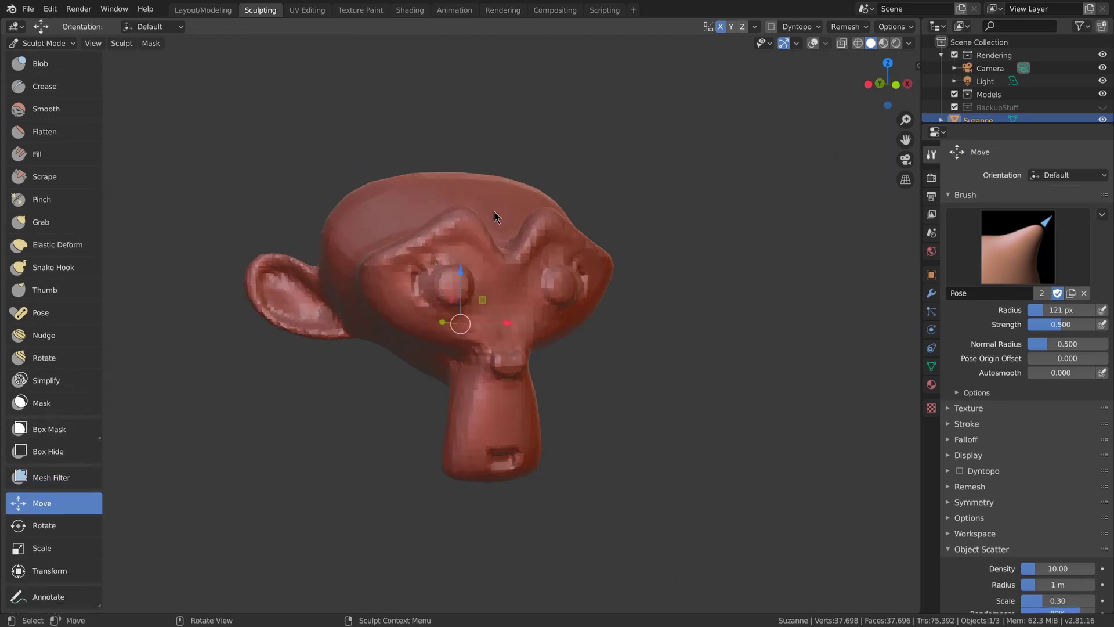
{"action": "left_click_drag", "start_coordinate": [461, 265], "coordinate": [462, 266]}
{"action": "middle_click_drag", "start_coordinate": [475, 228], "coordinate": [478, 259]}
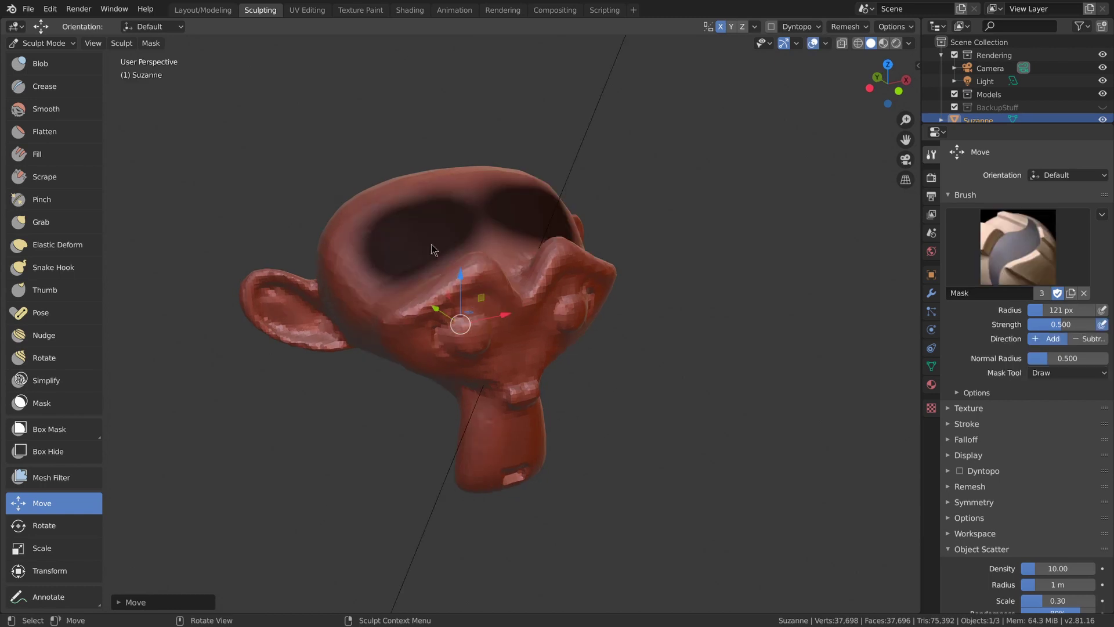
{"action": "left_click_drag", "start_coordinate": [461, 276], "coordinate": [441, 352]}
{"action": "middle_click_drag", "start_coordinate": [441, 352], "coordinate": [485, 299]}
{"action": "key", "text": "ctrl+z"}
{"action": "key", "text": "alt+m"}
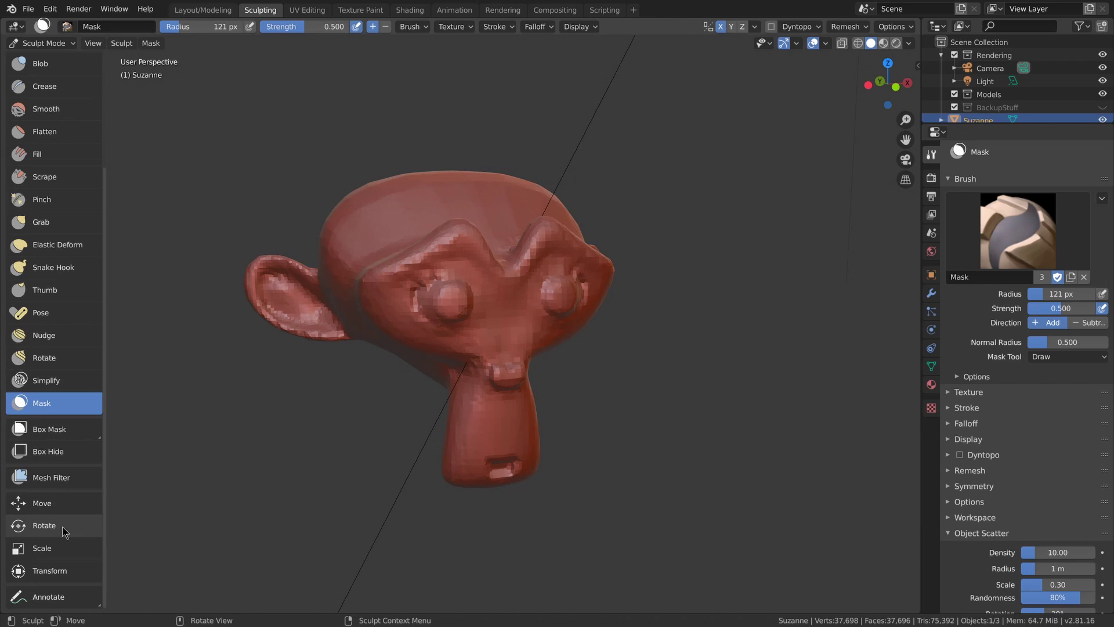
Try rotating the mesh with the Rotate tool and undo the rotation.
{"action": "left_click", "coordinate": [44, 525]}
{"action": "mouse_move", "coordinate": [426, 291]}
{"action": "left_mouse_down"}
{"action": "mouse_move", "coordinate": [416, 319]}
{"action": "mouse_move", "coordinate": [432, 288]}
{"action": "mouse_move", "coordinate": [457, 326]}
{"action": "left_mouse_up"}
{"action": "key", "text": "ctrl+z"}
{"action": "key", "text": "ctrl+z"}
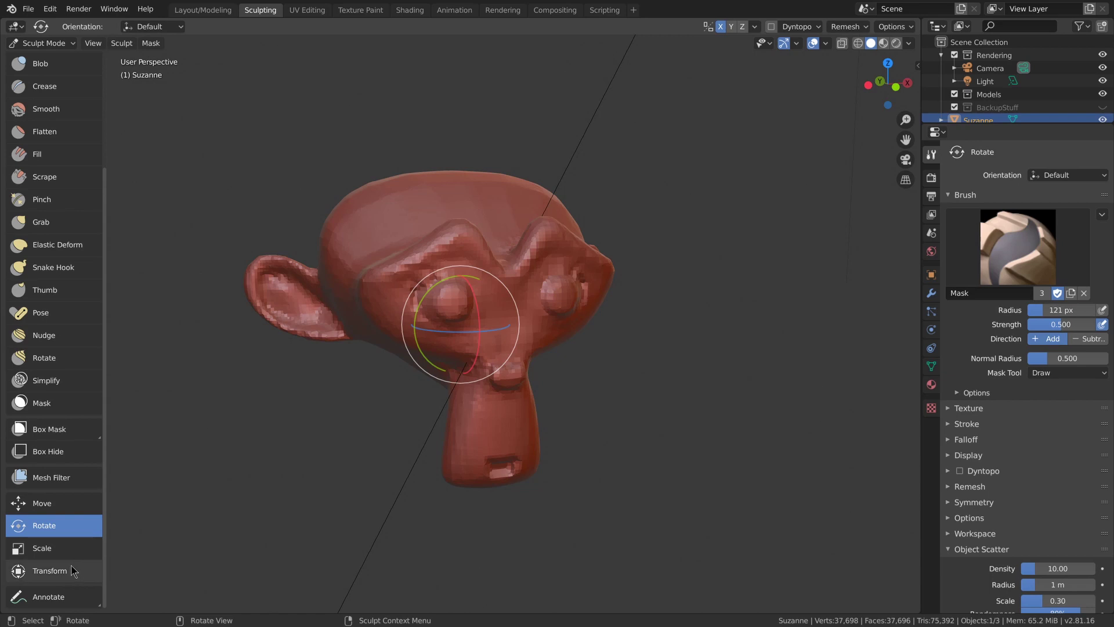
Try the Scale tool on the head mesh, along the vertical axis and uniformly.
{"action": "left_click", "coordinate": [41, 548]}
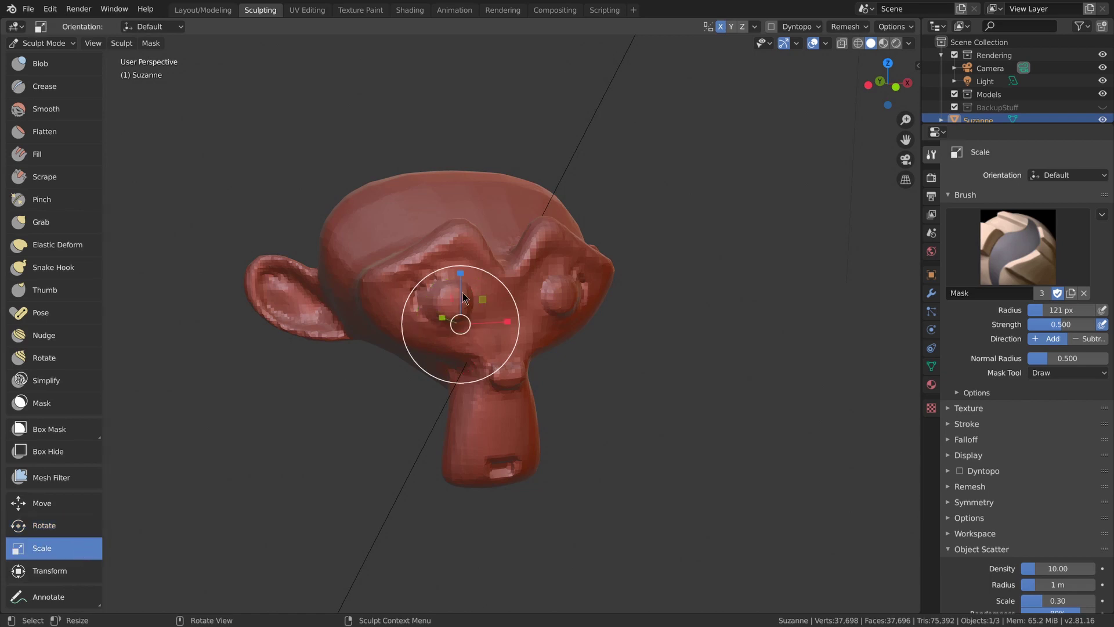
{"action": "left_click_drag", "start_coordinate": [459, 288], "coordinate": [467, 260]}
{"action": "right_click", "coordinate": [468, 260]}
{"action": "left_click_drag", "start_coordinate": [448, 318], "coordinate": [518, 311]}
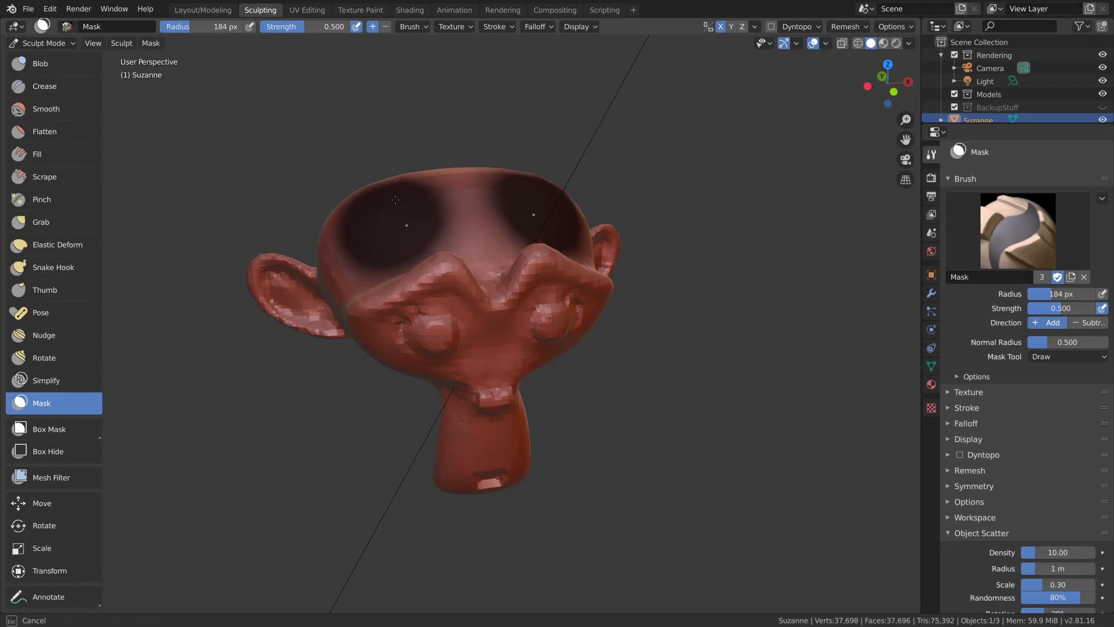
Paint a mask on both sides of the forehead with the 184 px Mask brush and extract it as a solid mesh.
{"action": "left_click_drag", "start_coordinate": [395, 200], "coordinate": [388, 218]}
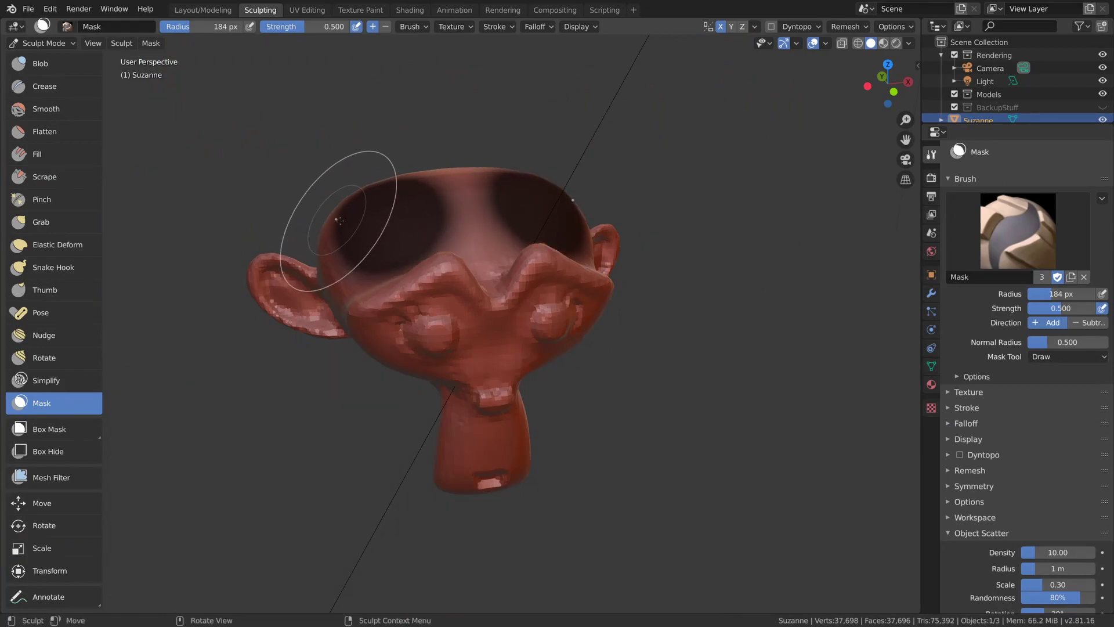
{"action": "middle_click_drag", "start_coordinate": [342, 221], "coordinate": [387, 216]}
{"action": "left_click", "coordinate": [226, 62]}
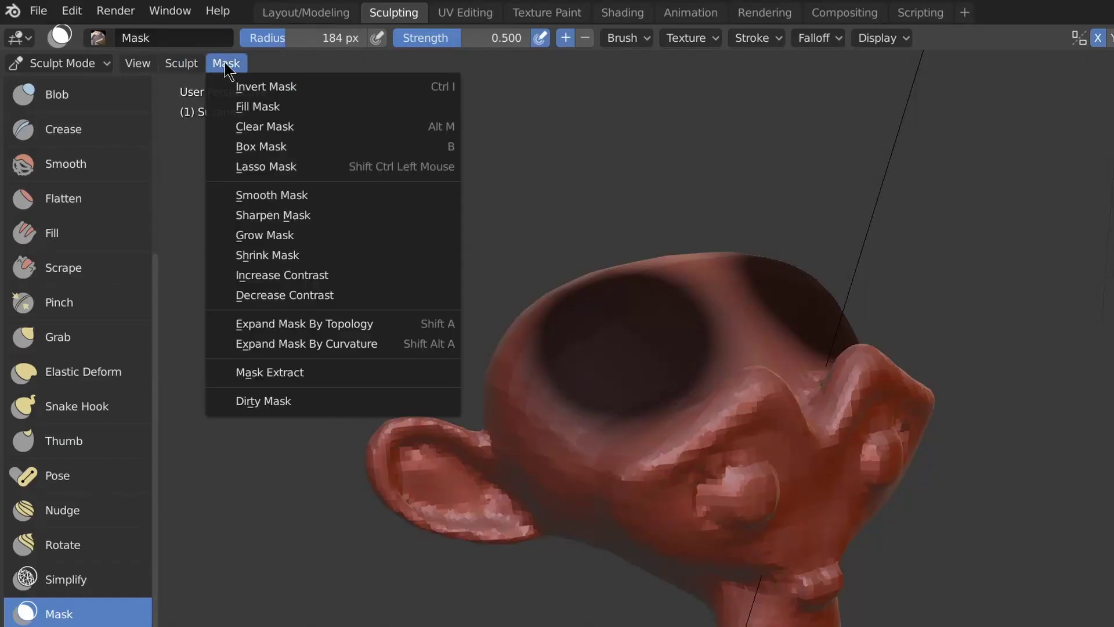
{"action": "left_click", "coordinate": [327, 378]}
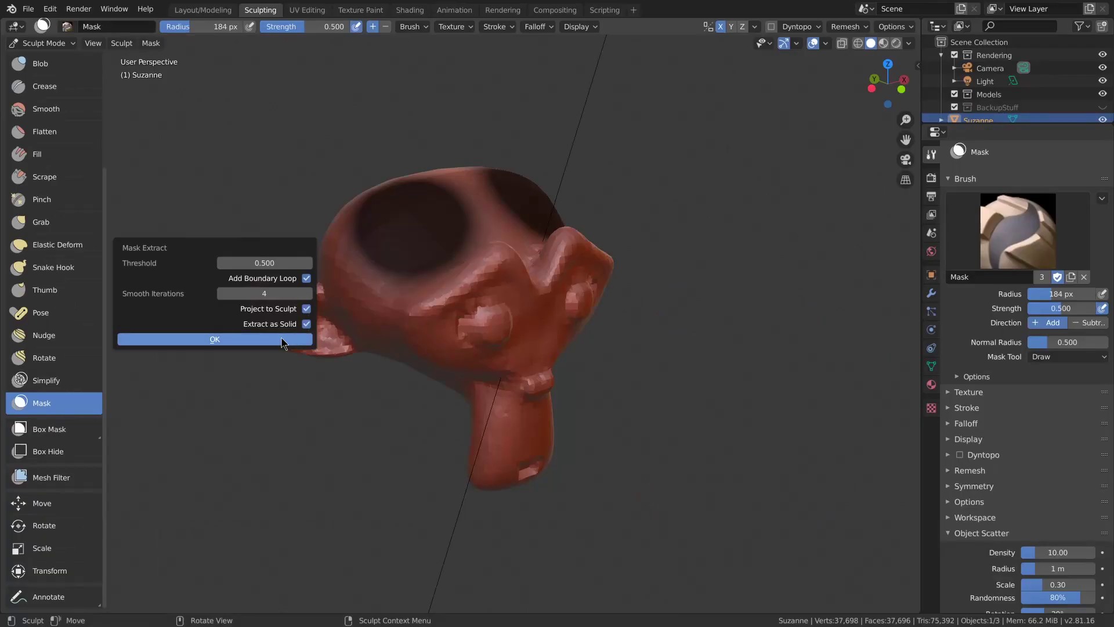
{"action": "left_click", "coordinate": [284, 340]}
Move the extracted mesh piece away from the head, and undo both the move and the mask extraction.
{"action": "middle_click_drag", "start_coordinate": [285, 251], "coordinate": [370, 212]}
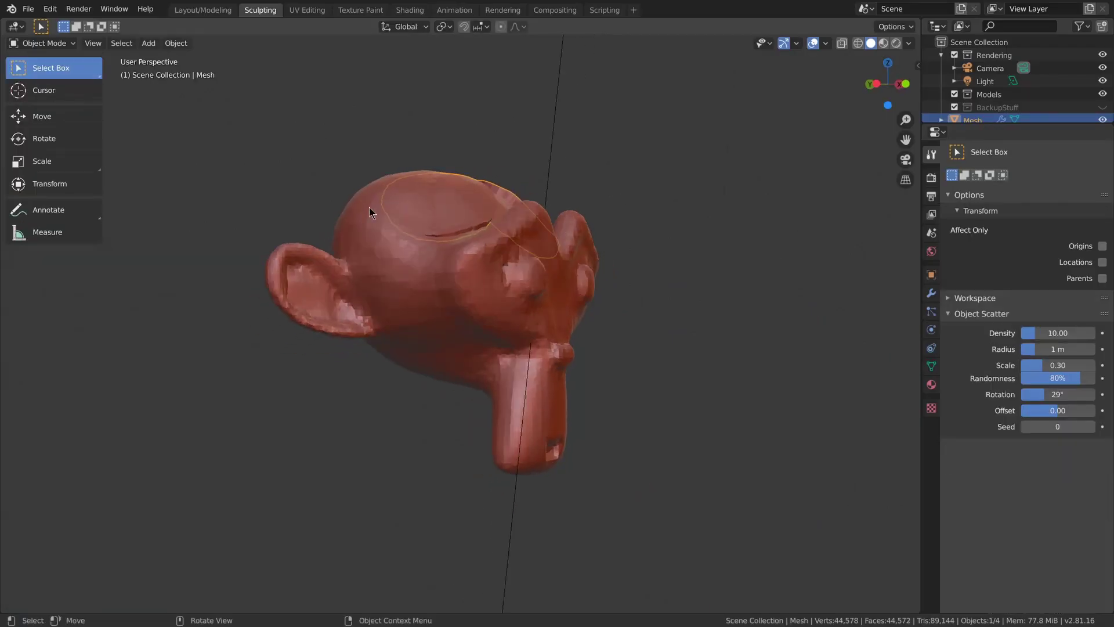
{"action": "key", "text": "g"}
{"action": "left_click", "coordinate": [458, 143]}
{"action": "mouse_move", "coordinate": [458, 143]}
{"action": "middle_mouse_down"}
{"action": "mouse_move", "coordinate": [389, 169]}
{"action": "mouse_move", "coordinate": [467, 174]}
{"action": "middle_mouse_up"}
{"action": "key", "text": "ctrl+z"}
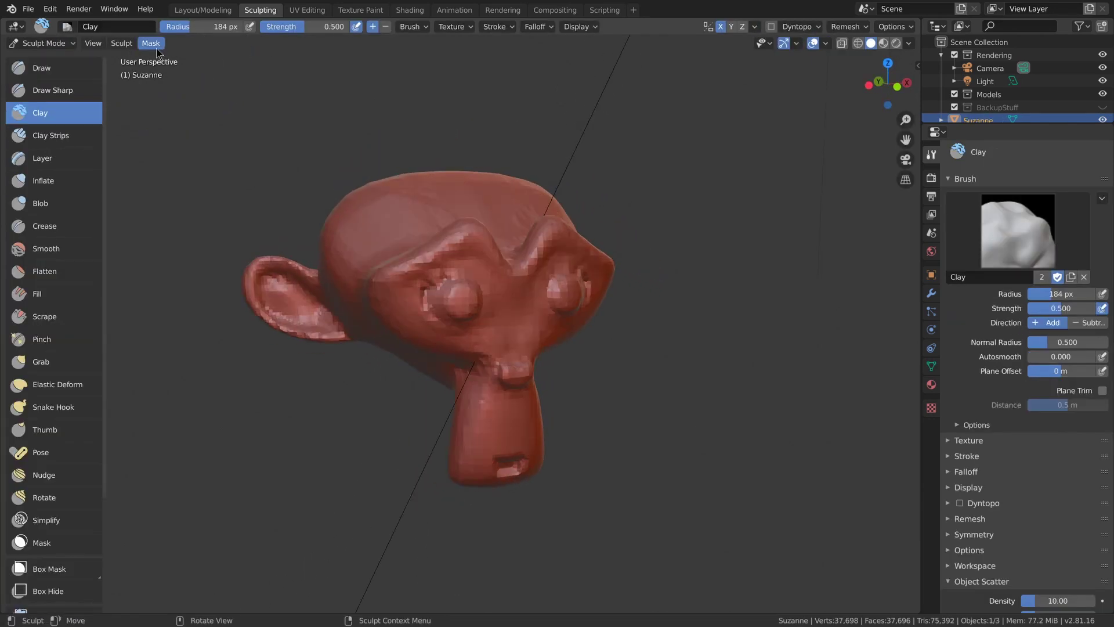
Expand a mask by topology from the back of the head near the ear, confirm it and clear the mask.
{"action": "left_click", "coordinate": [158, 49]}
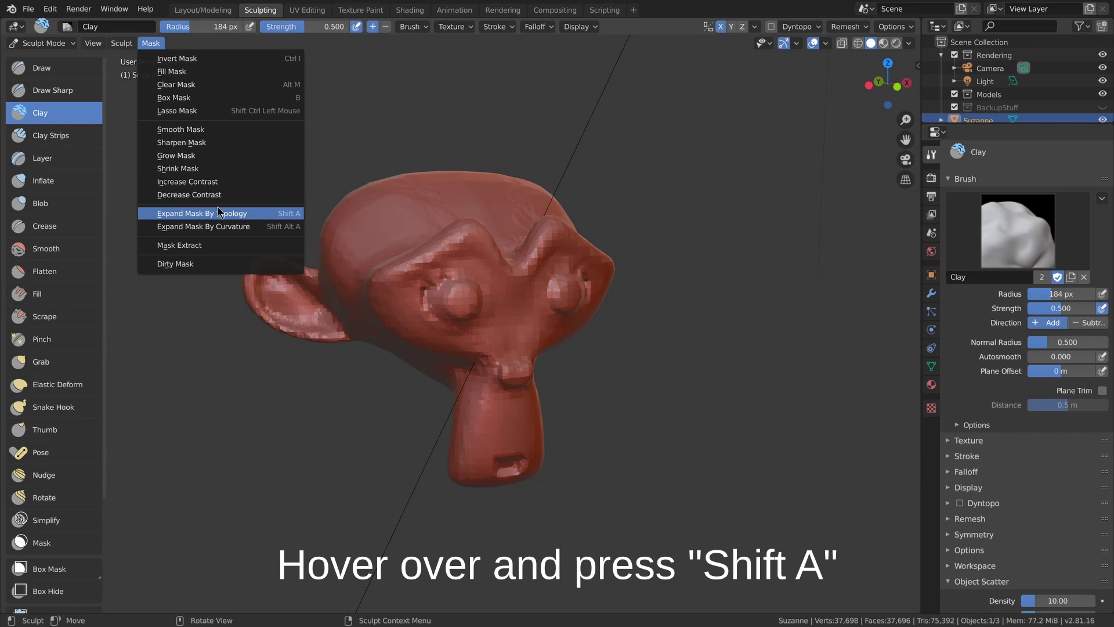
{"action": "middle_click_drag", "start_coordinate": [307, 204], "coordinate": [504, 223]}
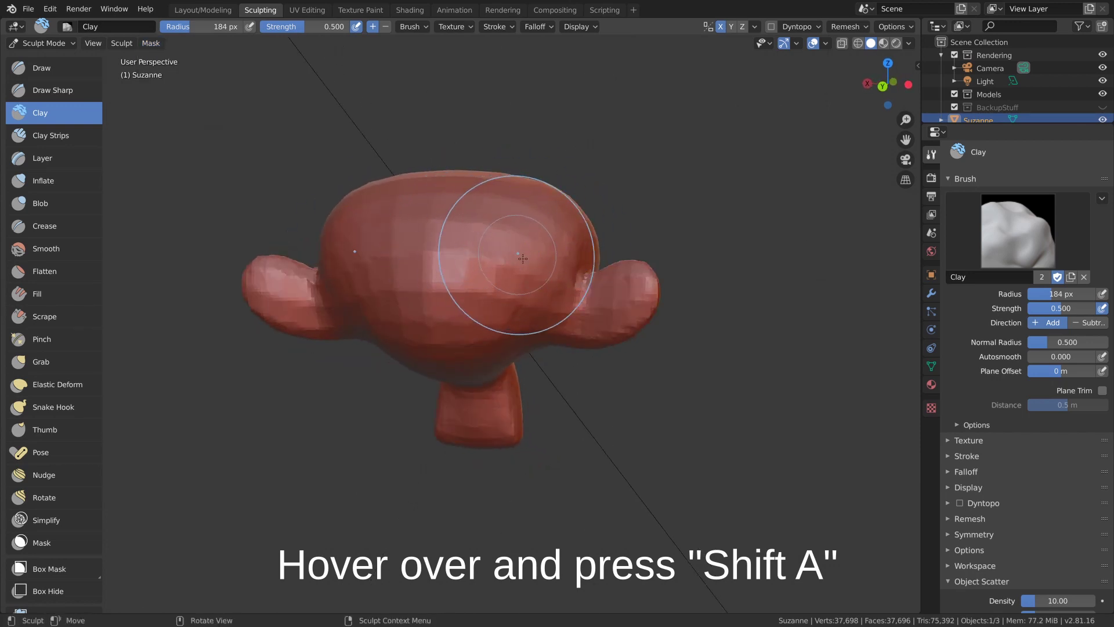
{"action": "middle_click_drag", "start_coordinate": [583, 296], "coordinate": [568, 298]}
{"action": "key", "text": "shift+a"}
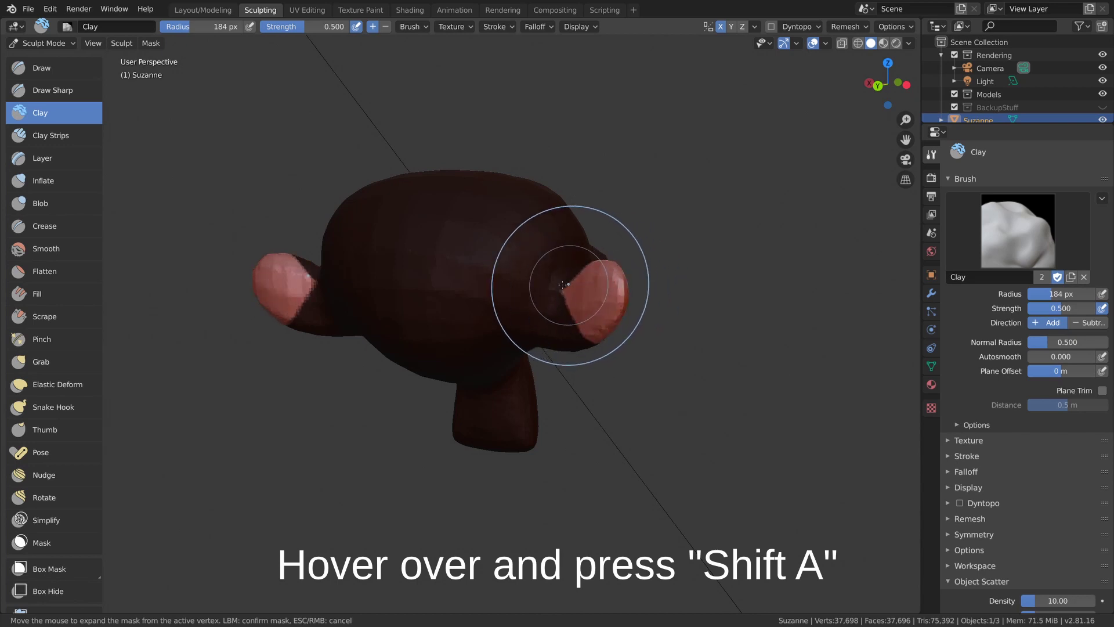
{"action": "left_click", "coordinate": [551, 272]}
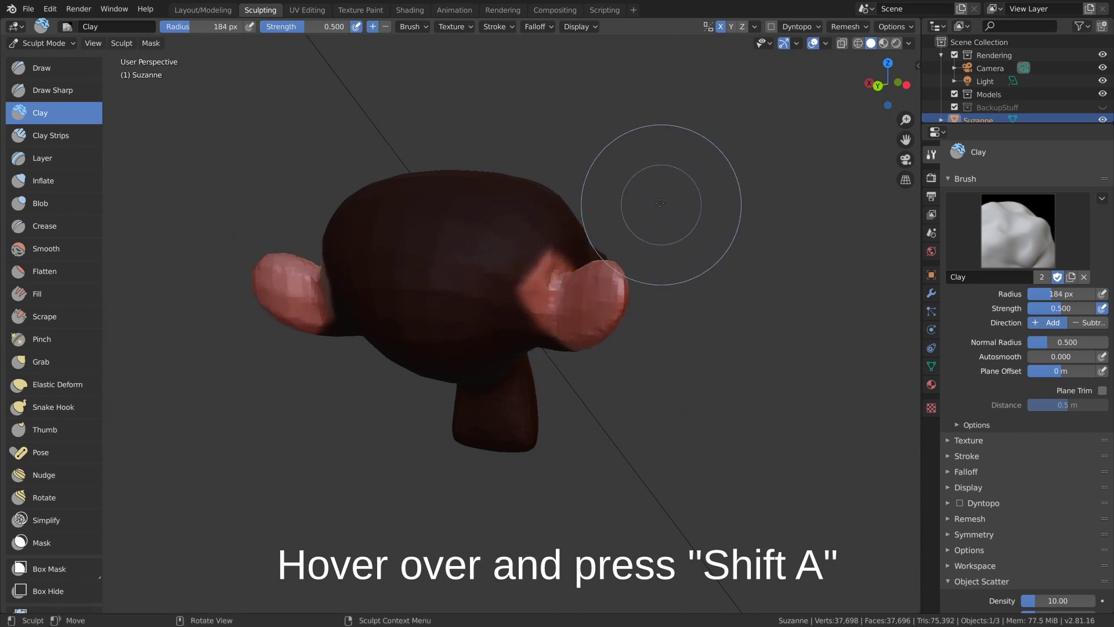
{"action": "key", "text": "alt+m"}
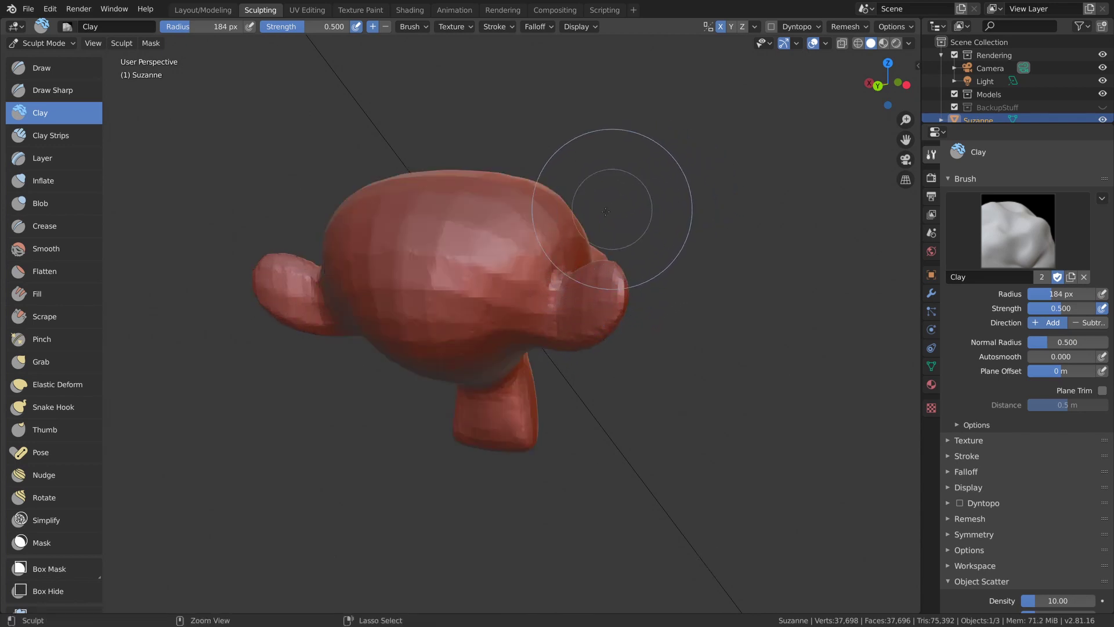
Try Expand Mask By Curvature from the back of the ear.
{"action": "left_click", "coordinate": [151, 43]}
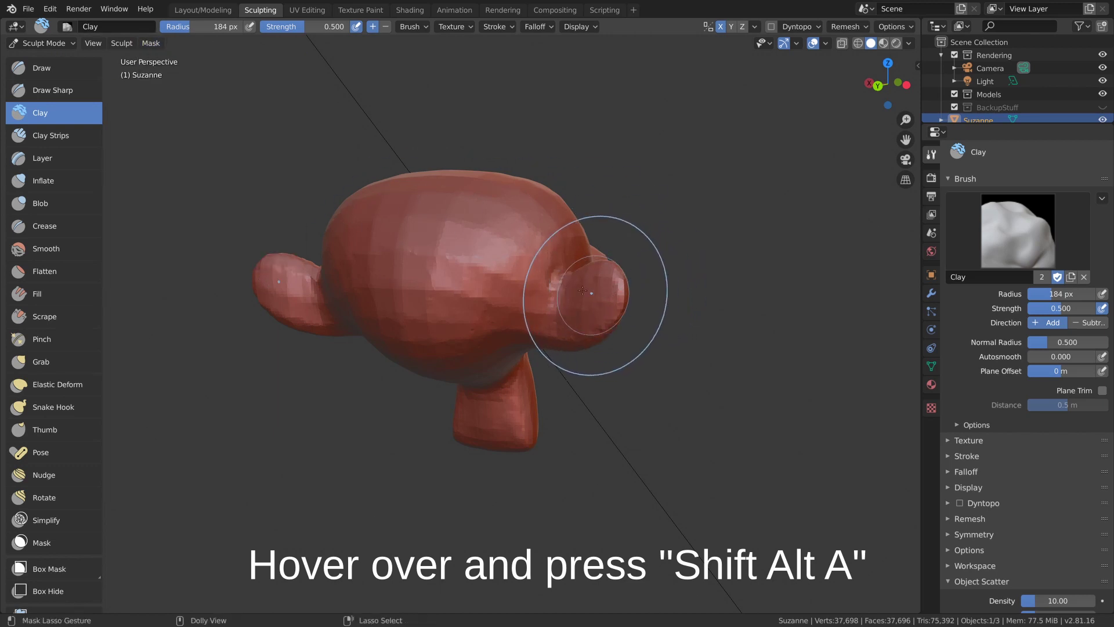
{"action": "key", "text": "shift+alt+a"}
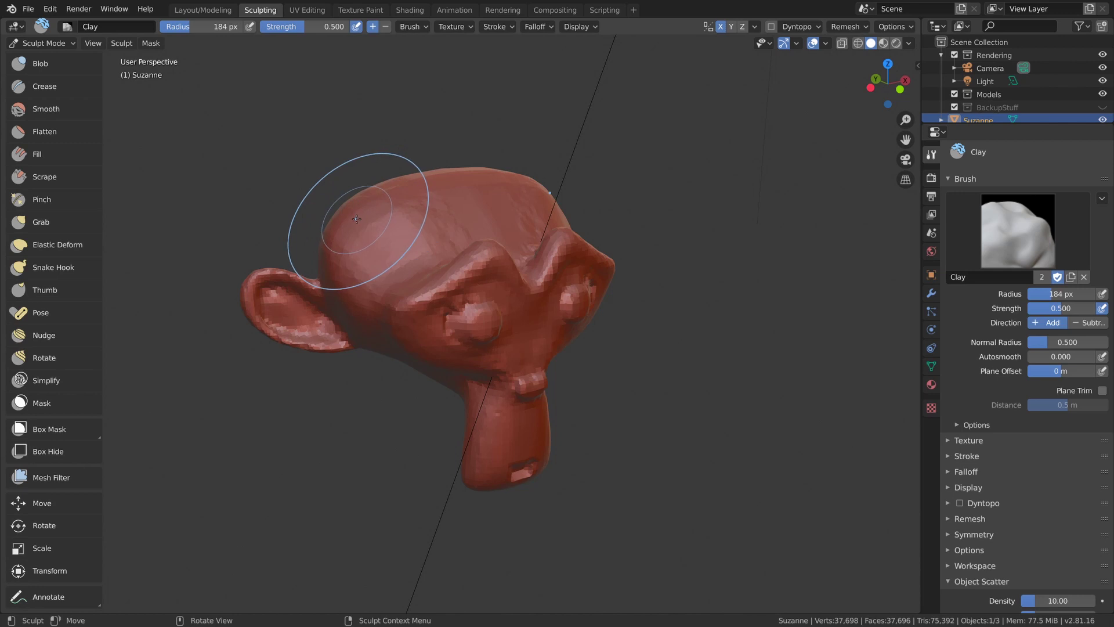
{"action": "middle_click_drag", "start_coordinate": [448, 286], "coordinate": [360, 211]}
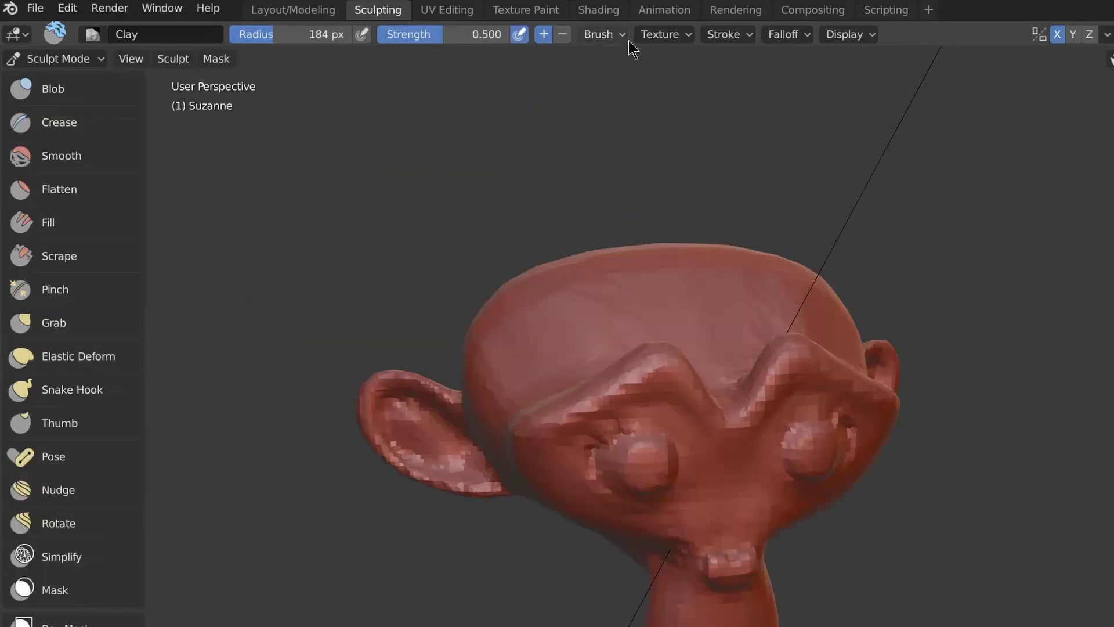
Try the Clay brush with Normal Radius values of 0.047 and 1.833, and settle on 0.553.
{"action": "left_click", "coordinate": [609, 38]}
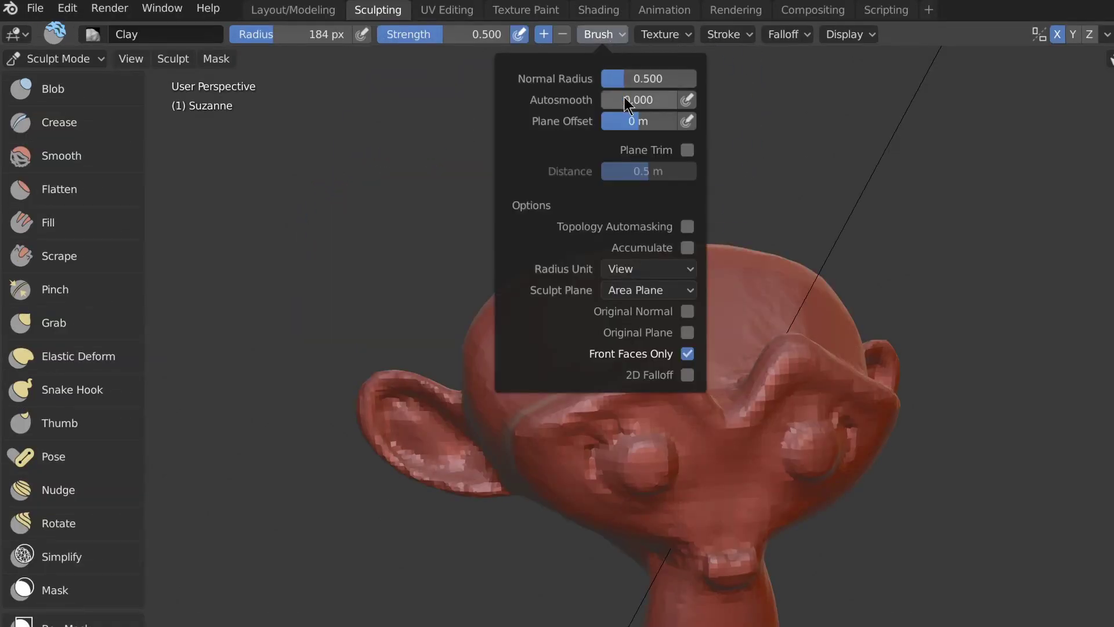
{"action": "left_click", "coordinate": [605, 36]}
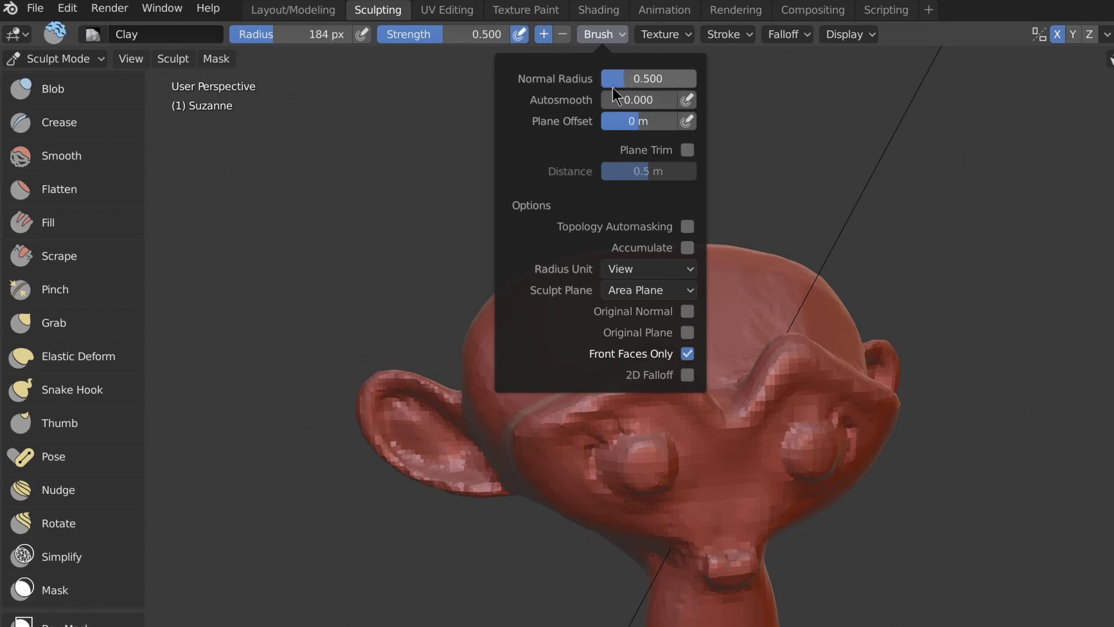
{"action": "left_click", "coordinate": [577, 68]}
{"action": "left_click_drag", "start_coordinate": [624, 80], "coordinate": [587, 77]}
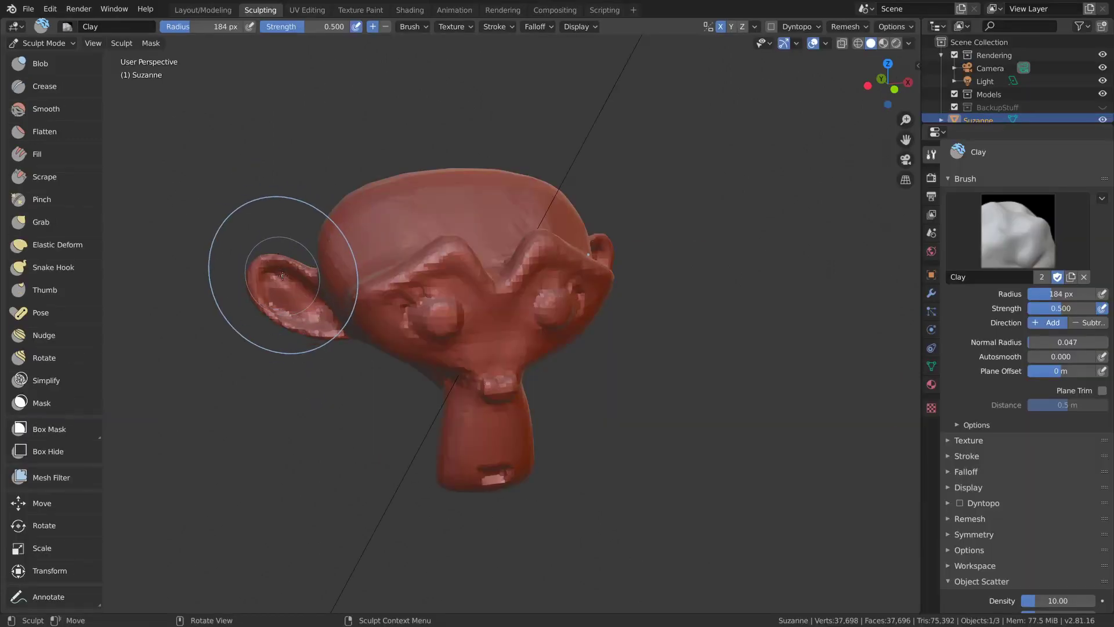
{"action": "middle_click_drag", "start_coordinate": [414, 406], "coordinate": [442, 392]}
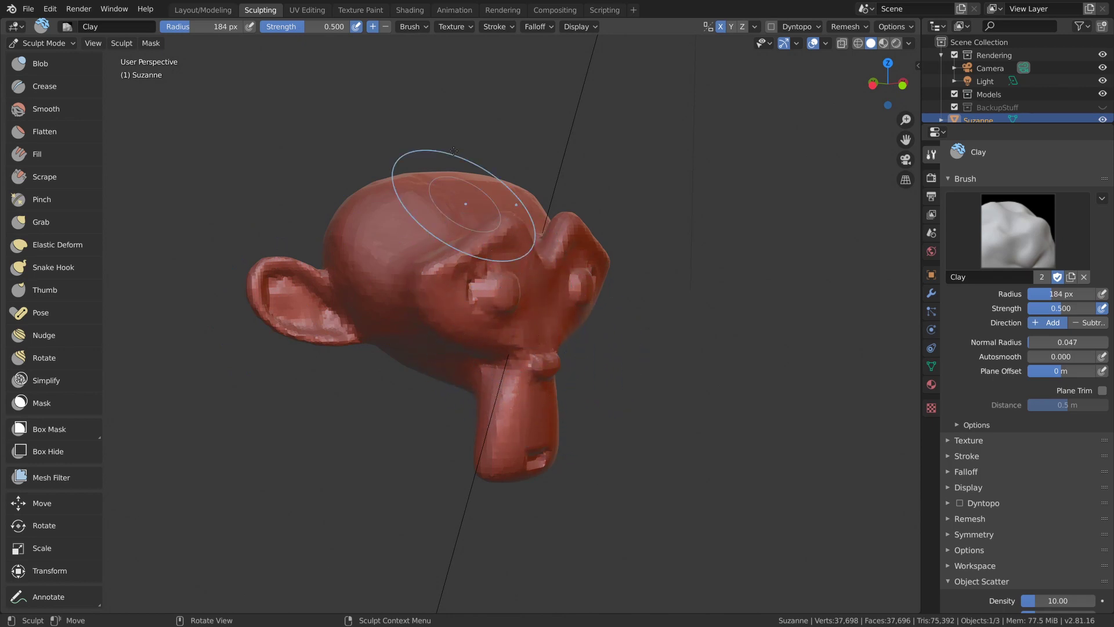
{"action": "left_click", "coordinate": [411, 27]}
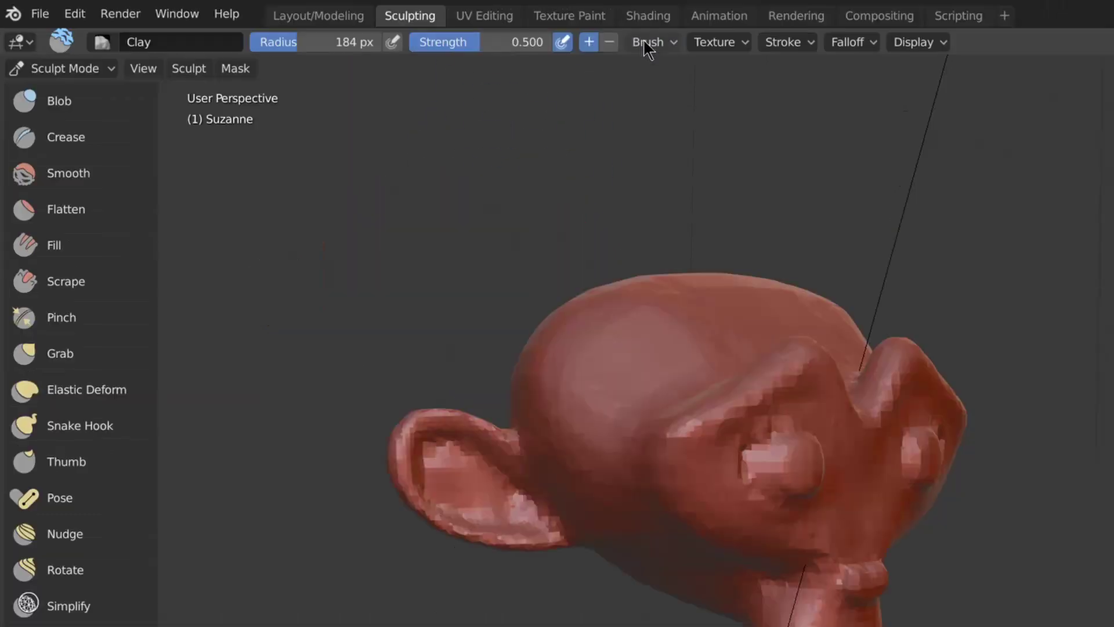
{"action": "left_click", "coordinate": [646, 46]}
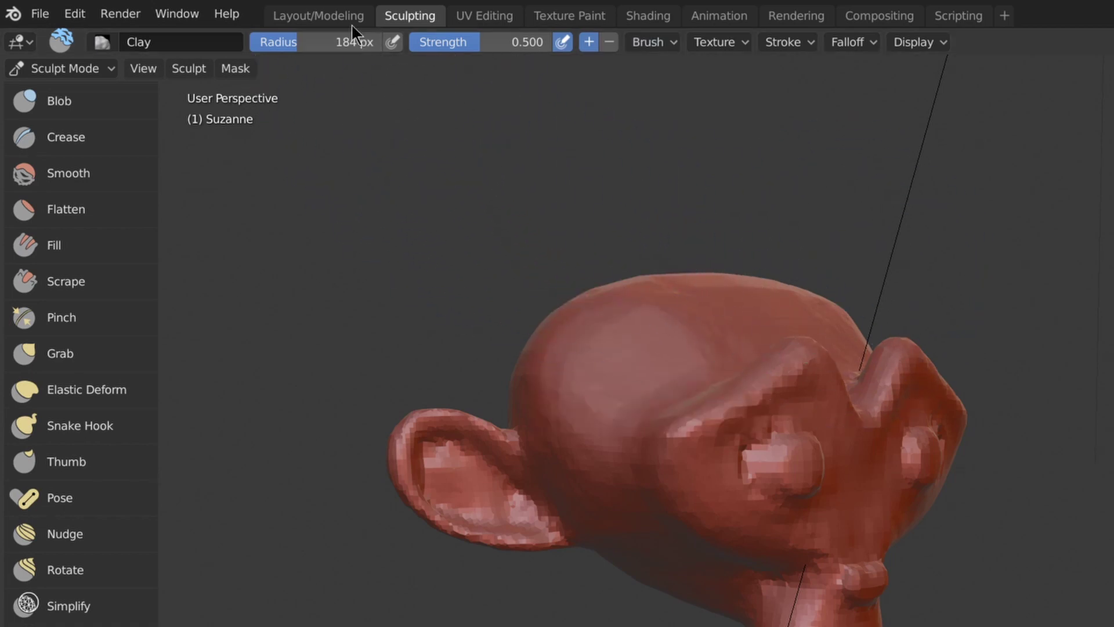
Duplicate the head within its own mesh, place the copy beside the original, and try the Clay brush on the pair in Sculpt Mode.
{"action": "left_click", "coordinate": [351, 23]}
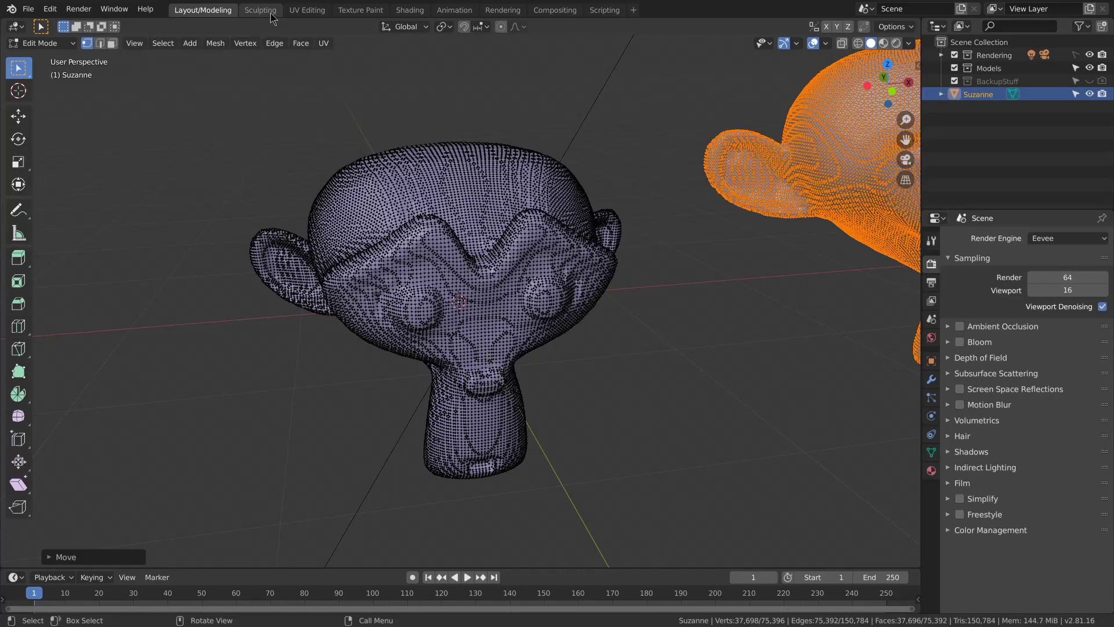
{"action": "left_click", "coordinate": [271, 17]}
{"action": "left_click_drag", "start_coordinate": [447, 211], "coordinate": [402, 204]}
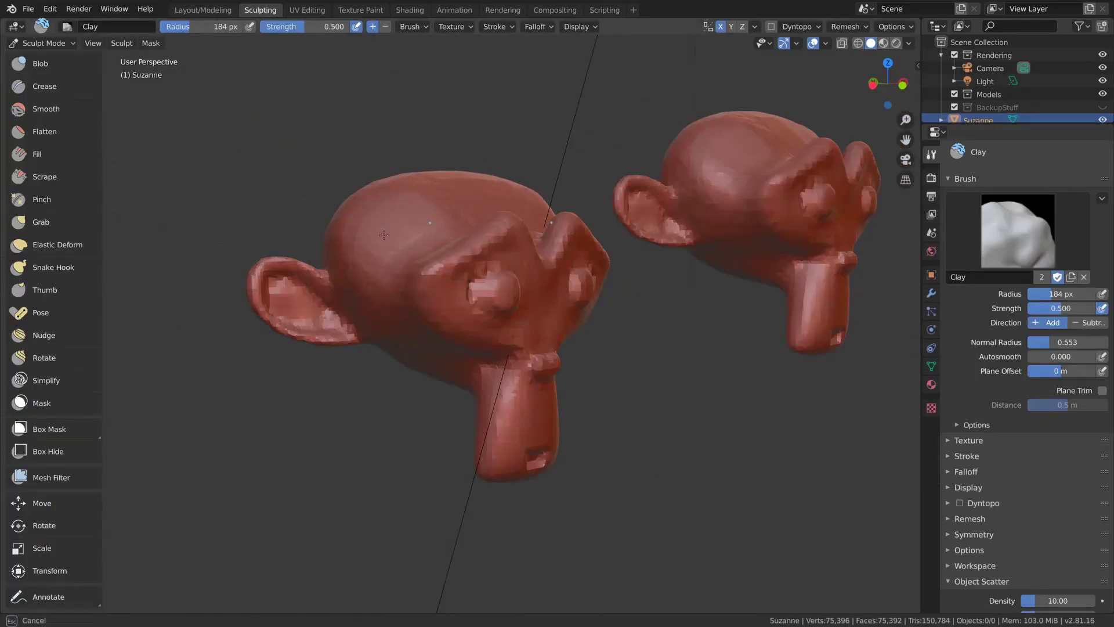
{"action": "left_click_drag", "start_coordinate": [373, 241], "coordinate": [385, 219]}
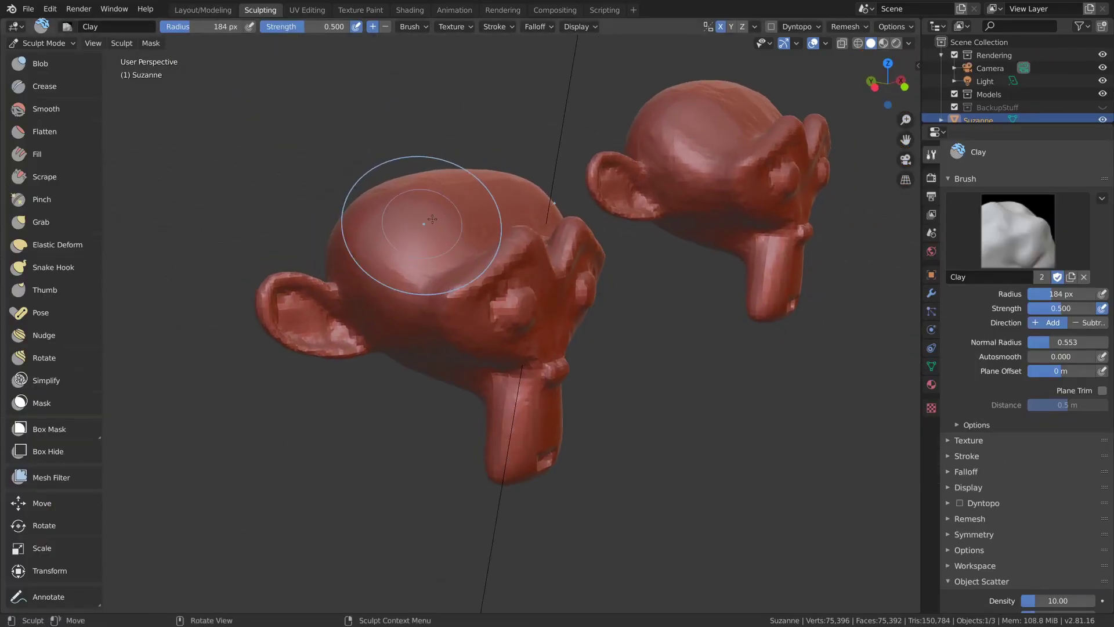
{"action": "mouse_move", "coordinate": [417, 211]}
{"action": "left_mouse_down"}
{"action": "mouse_move", "coordinate": [435, 224]}
{"action": "mouse_move", "coordinate": [615, 162]}
{"action": "left_mouse_up"}
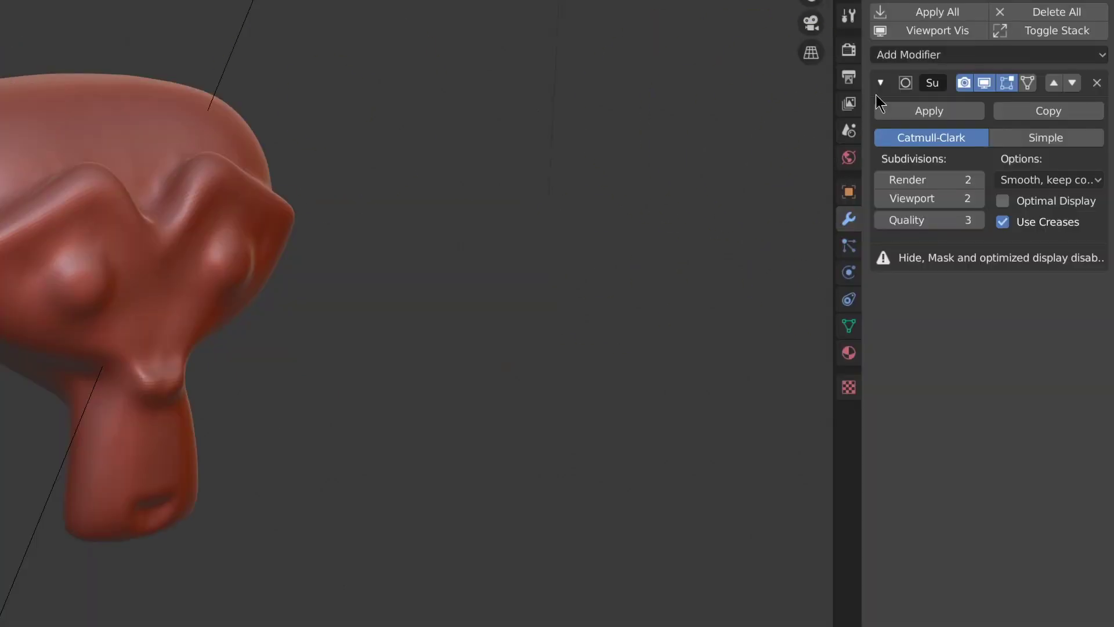
Try the Grab brush on the side of the head while toggling its Grab Active Vertex option.
{"action": "left_click", "coordinate": [850, 17]}
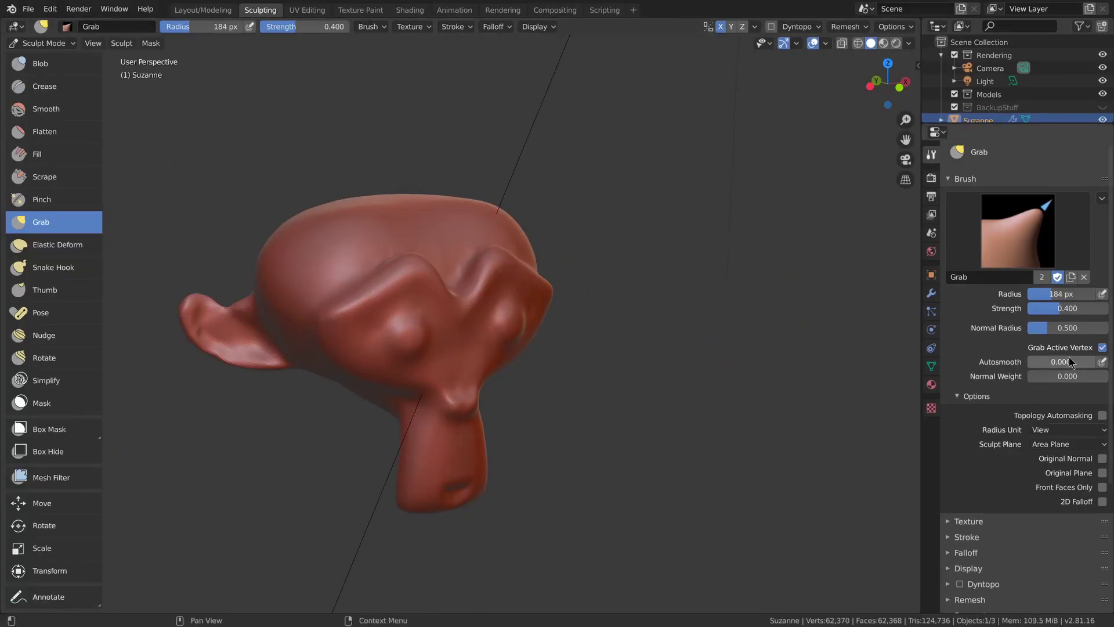
{"action": "left_click", "coordinate": [1102, 348]}
{"action": "left_click_drag", "start_coordinate": [319, 236], "coordinate": [347, 225]}
{"action": "left_click", "coordinate": [1102, 348]}
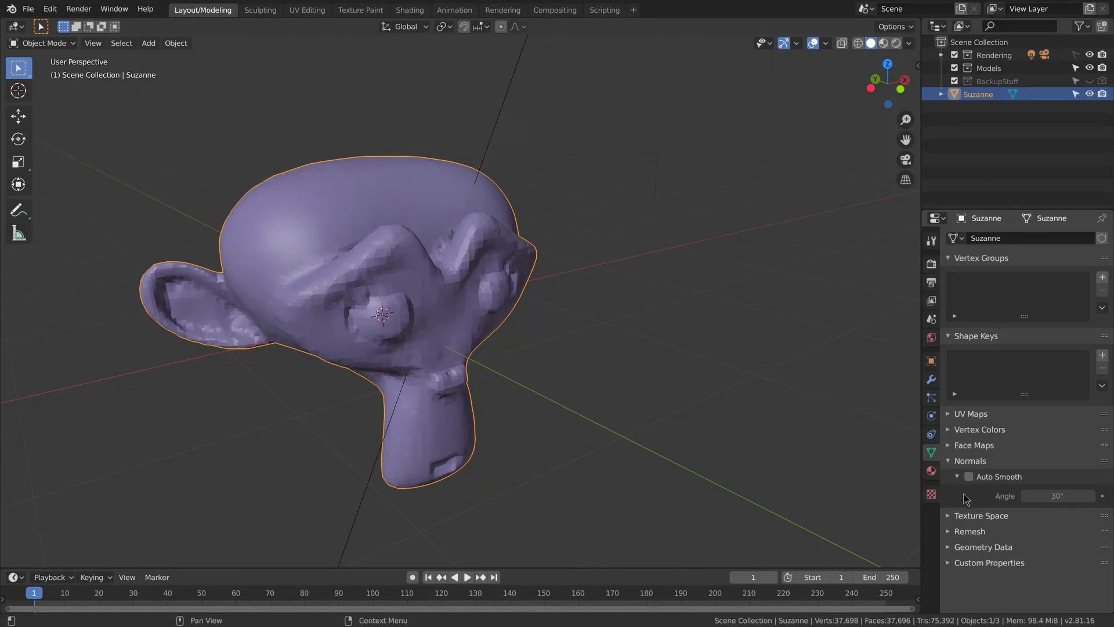
Voxel-remesh the head with a voxel size of 0.04 m and check the new topology in Edit Mode.
{"action": "left_click", "coordinate": [952, 532]}
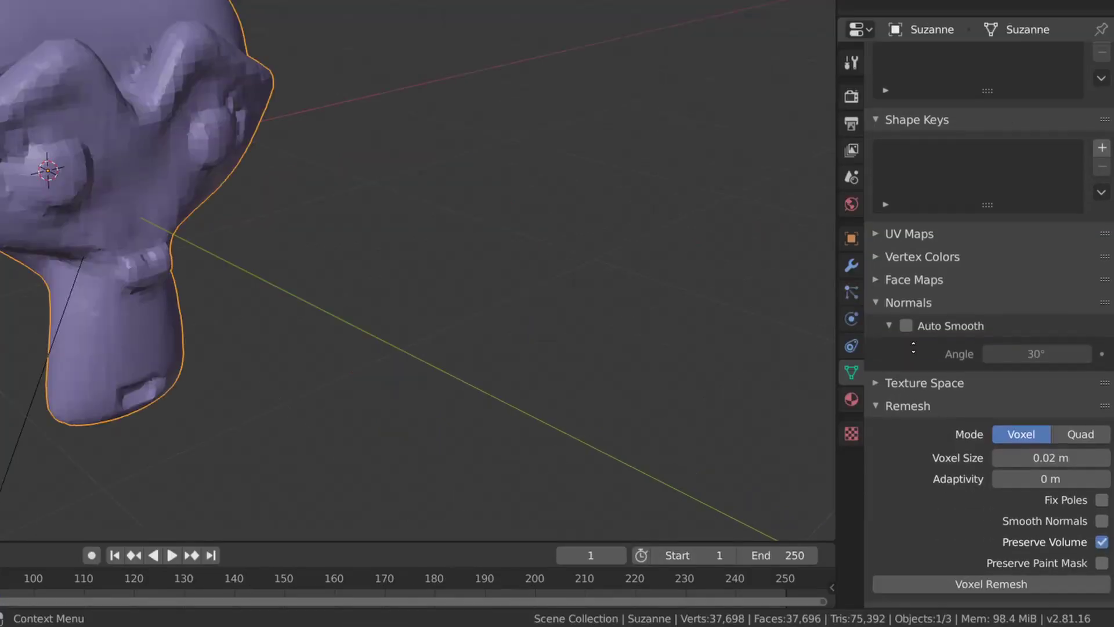
{"action": "scroll", "coordinate": [1000, 453], "scroll_direction": "down", "scroll_amount": 1}
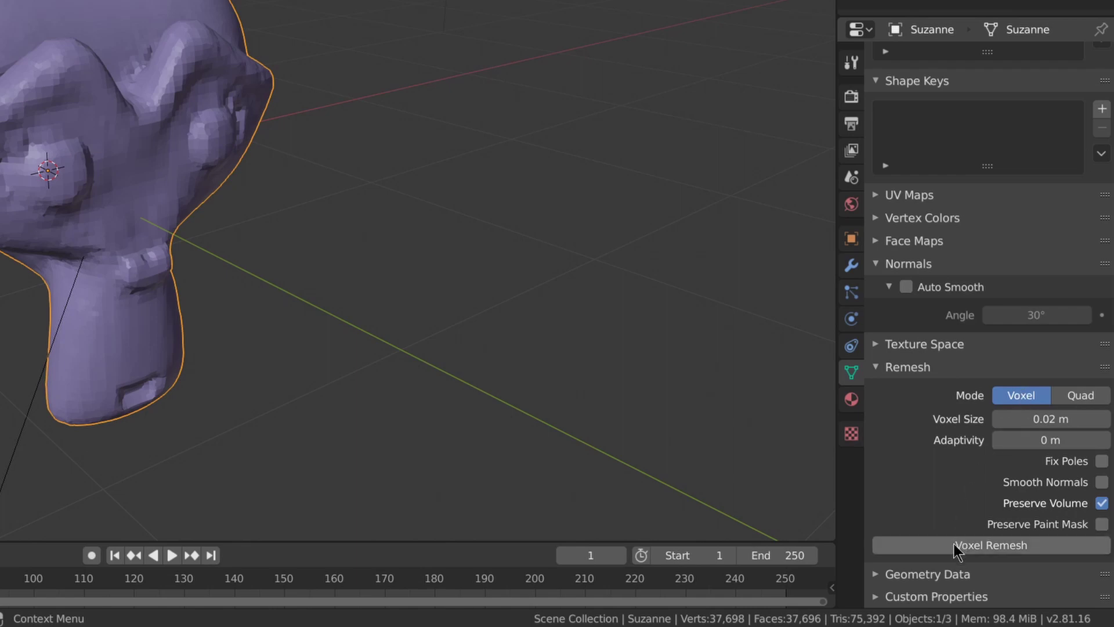
{"action": "left_click", "coordinate": [1074, 419]}
{"action": "type", "text": "0.01 m"}
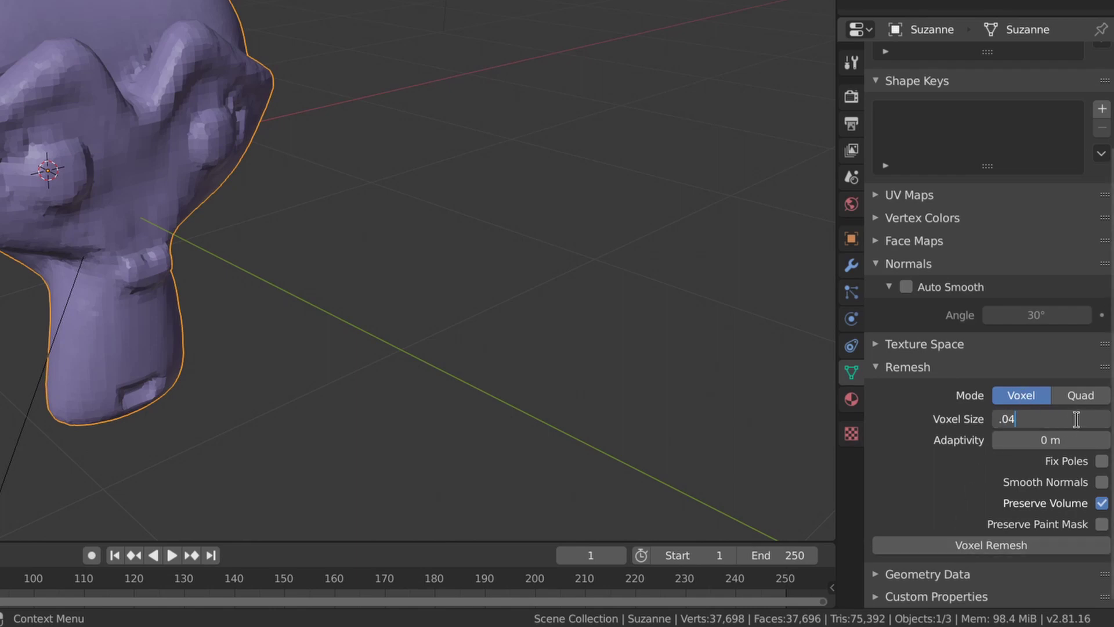
{"action": "key", "text": "Return"}
{"action": "left_click", "coordinate": [930, 545]}
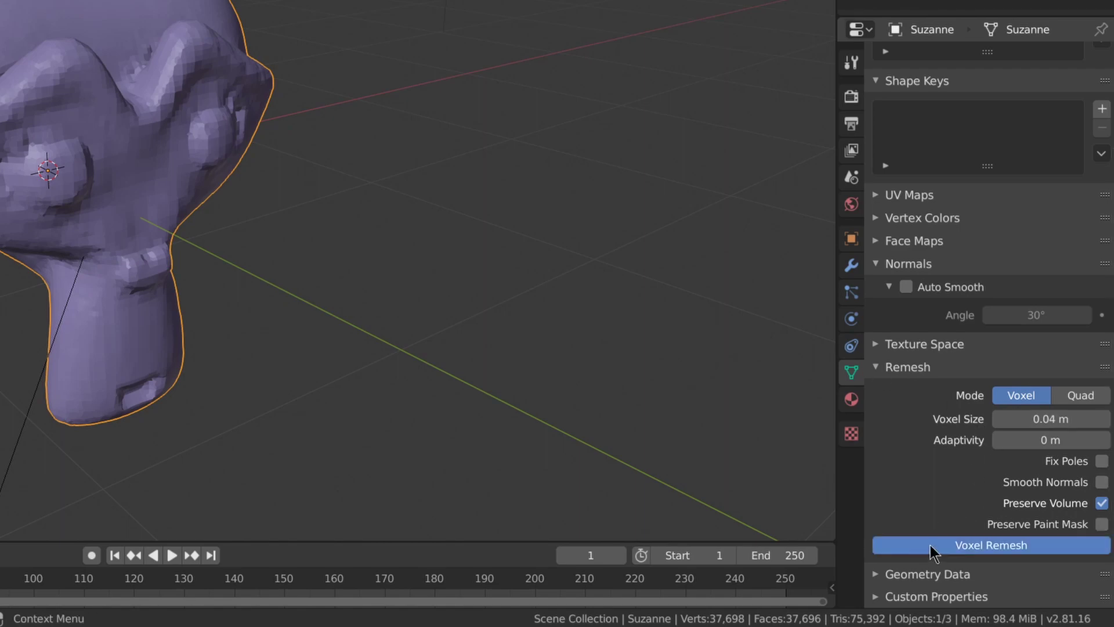
{"action": "key", "text": "Tab"}
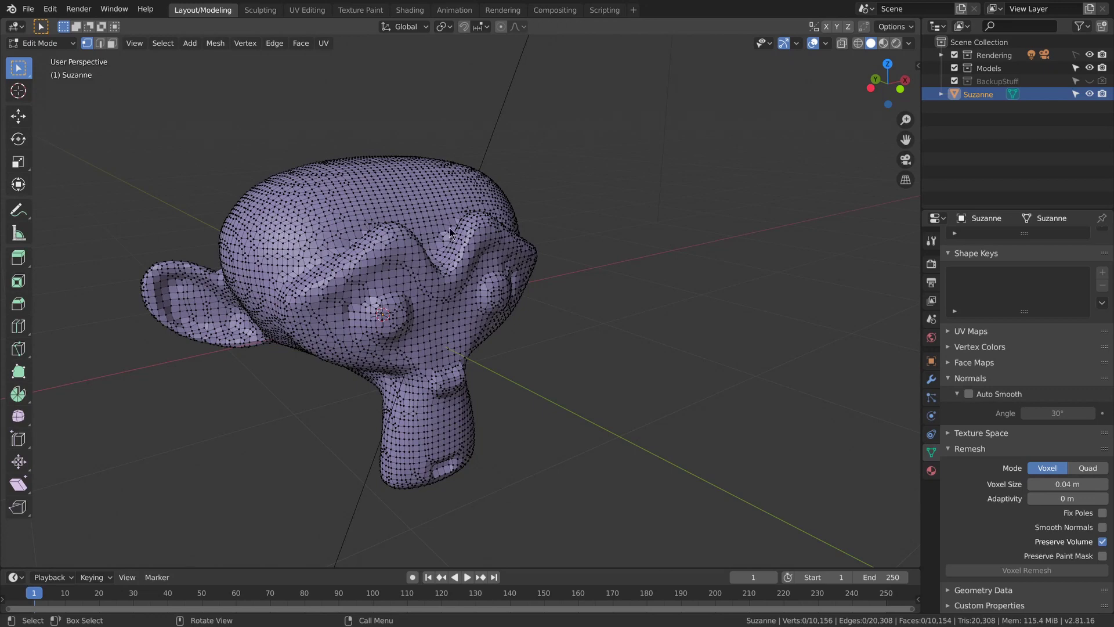
{"action": "key", "text": "Tab"}
Add a cube to the head's mesh in Edit Mode and move it so it overlaps the back of the skull.
{"action": "middle_click_drag", "start_coordinate": [450, 233], "coordinate": [622, 219]}
{"action": "middle_click_drag", "start_coordinate": [554, 236], "coordinate": [586, 226]}
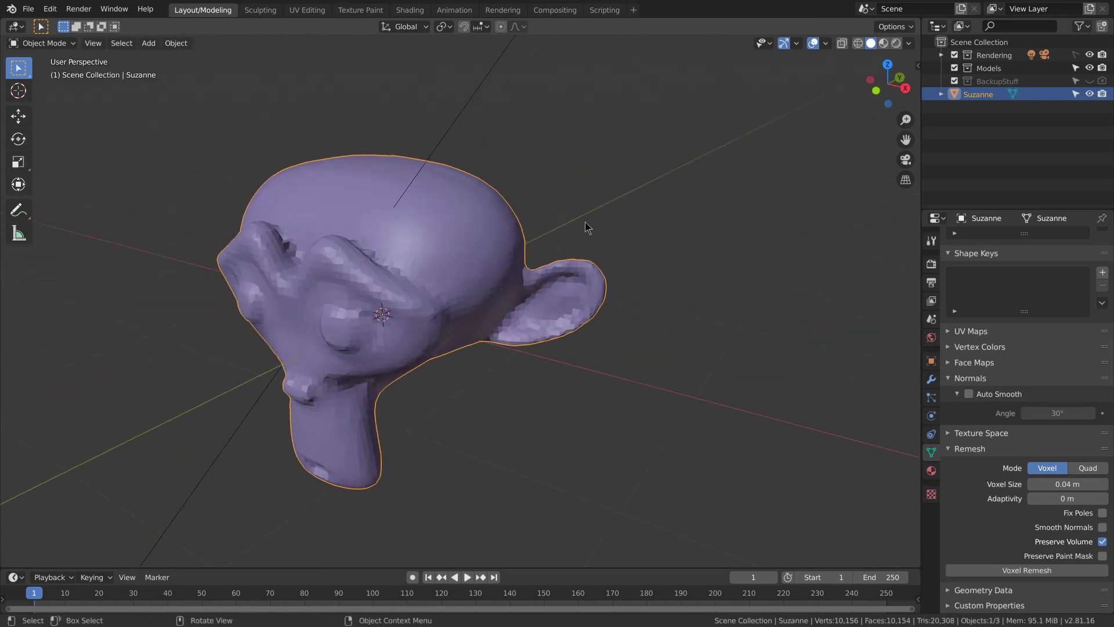
{"action": "key", "text": "Tab"}
{"action": "key", "text": "shift+a"}
{"action": "left_click", "coordinate": [588, 232]}
{"action": "key", "text": "g"}
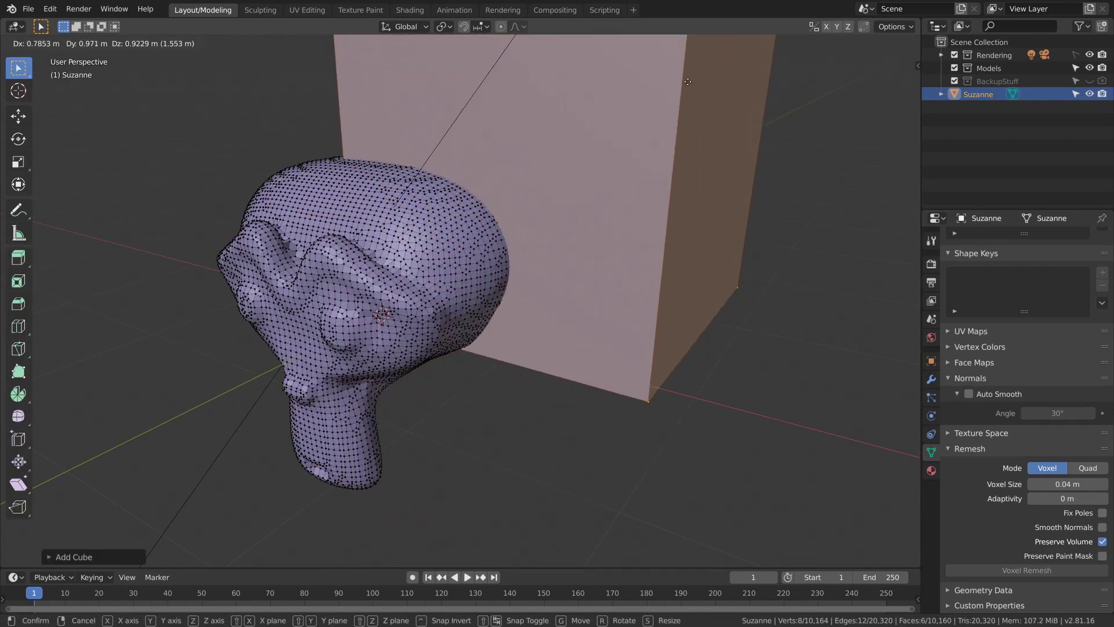
{"action": "left_click", "coordinate": [617, 255]}
{"action": "key", "text": "g"}
{"action": "left_click", "coordinate": [634, 192]}
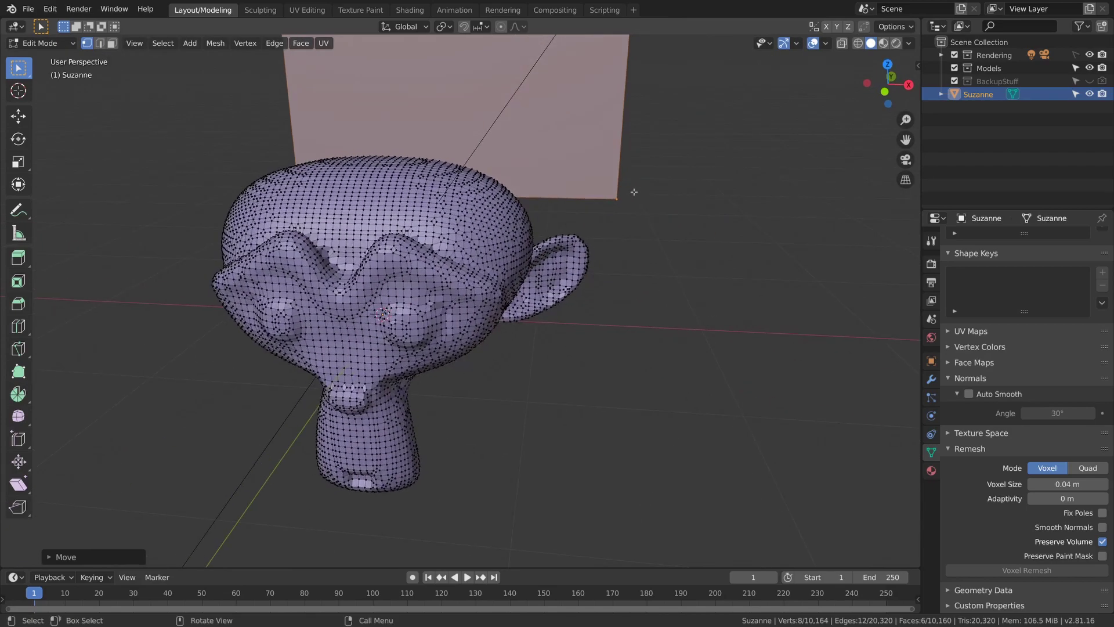
Voxel-remesh the head together with the overlapping cube and inspect the joined topology in Edit Mode.
{"action": "key", "text": "Tab"}
{"action": "left_click", "coordinate": [986, 570]}
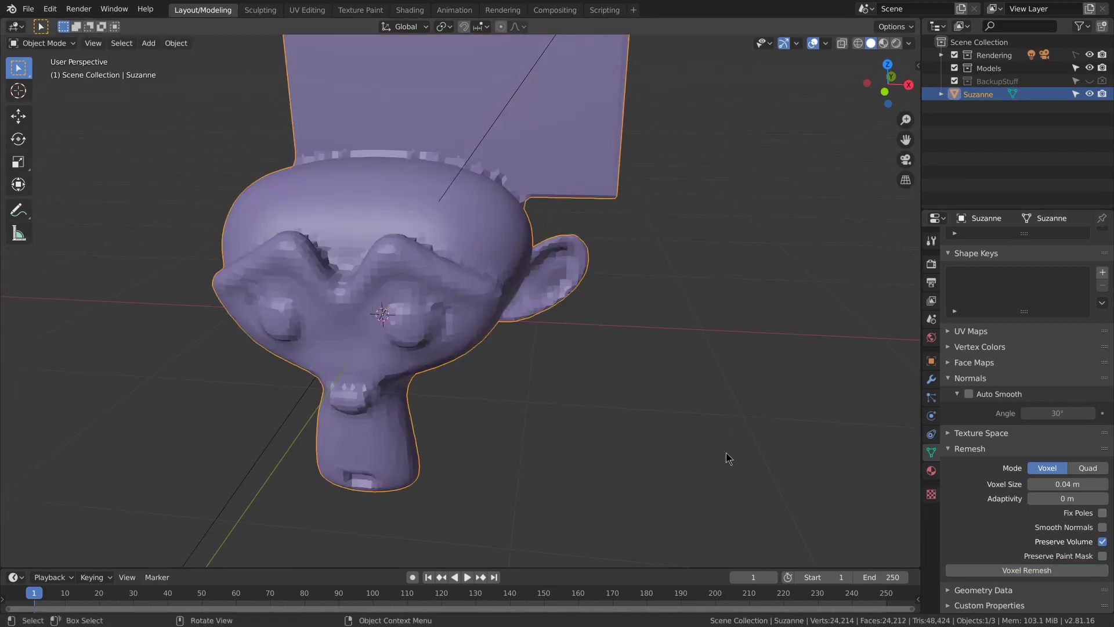
{"action": "middle_click_drag", "start_coordinate": [728, 458], "coordinate": [386, 258]}
{"action": "key", "text": "Tab"}
{"action": "middle_click_drag", "start_coordinate": [463, 281], "coordinate": [566, 310]}
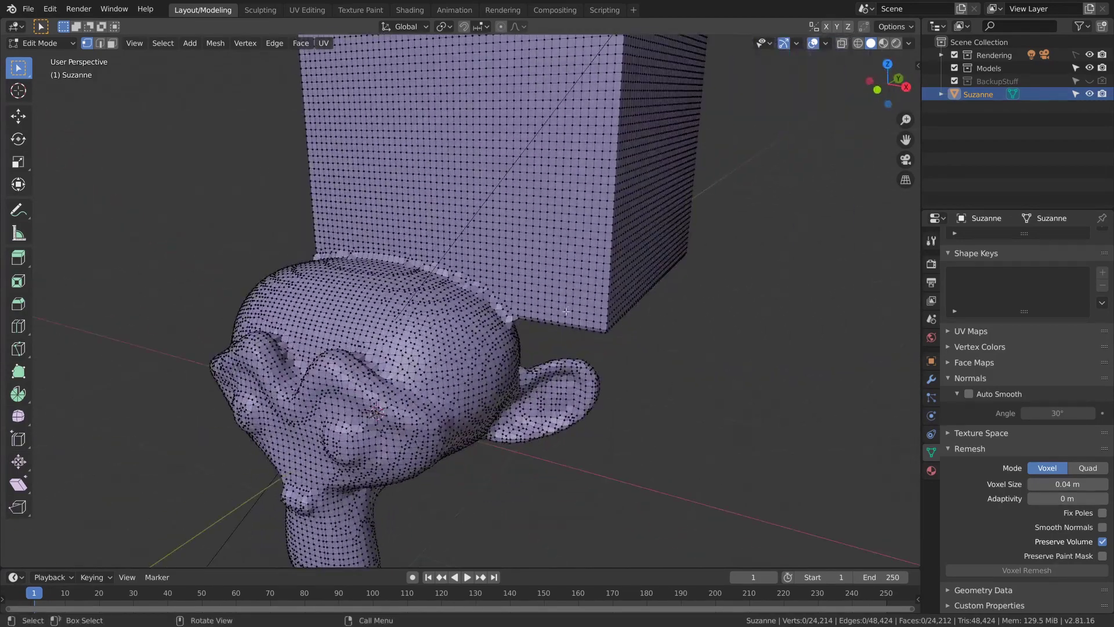
{"action": "key", "text": "Tab"}
{"action": "key", "text": "Tab"}
{"action": "key", "text": "Tab"}
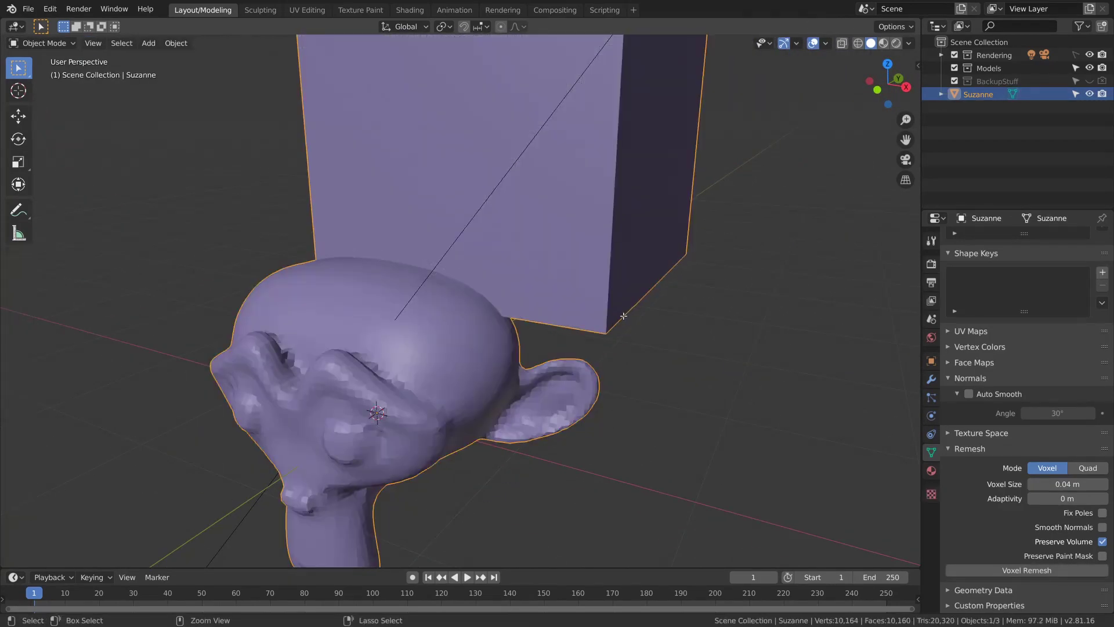
Undo the remesh and the added cube, and return the head to Object Mode.
{"action": "key", "text": "ctrl+z"}
{"action": "key", "text": "ctrl+z"}
{"action": "key", "text": "ctrl+z"}
{"action": "key", "text": "ctrl+z"}
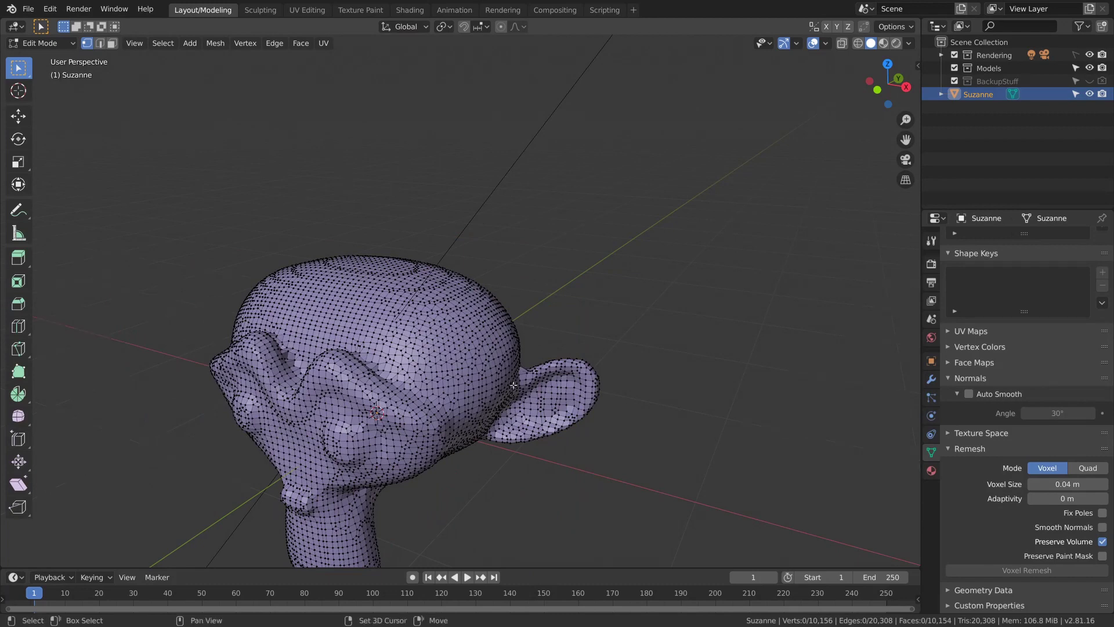
{"action": "key", "text": "Tab"}
{"action": "middle_click_drag", "start_coordinate": [513, 384], "coordinate": [638, 278]}
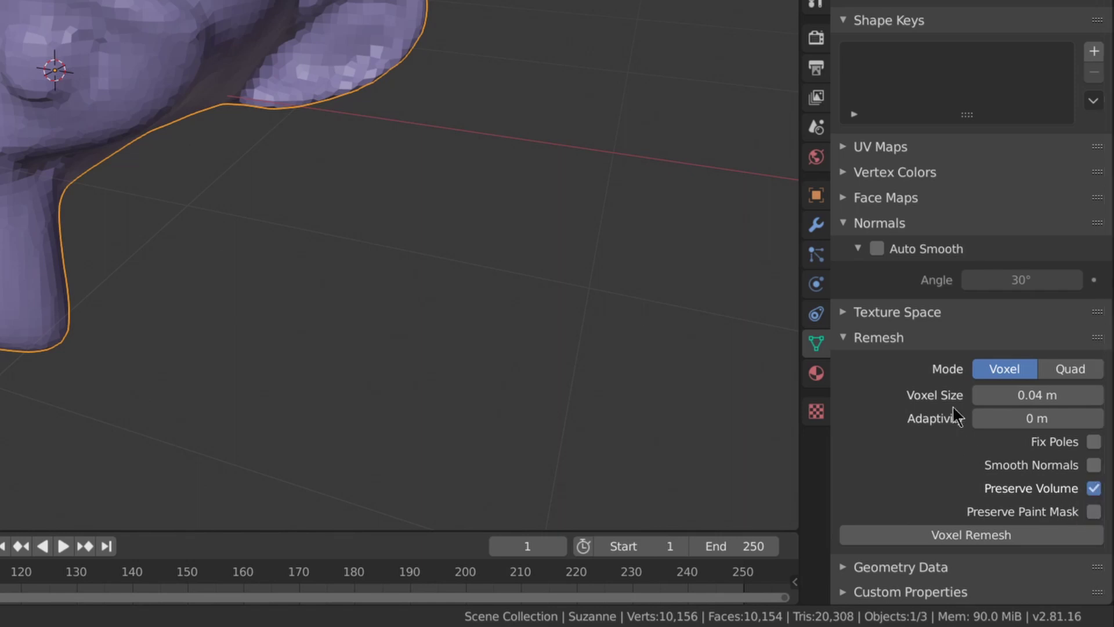
Switch the remesh mode to Quad and run QuadriFlow Remesh on the head with 4000 faces and paint symmetry.
{"action": "left_click", "coordinate": [1061, 370]}
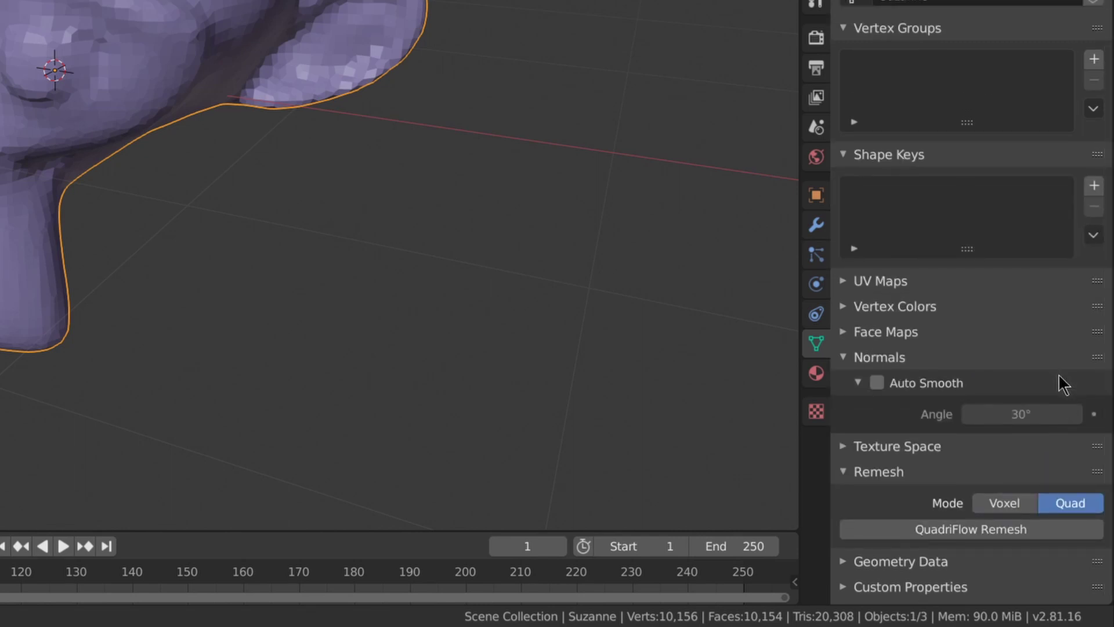
{"action": "left_click", "coordinate": [945, 527]}
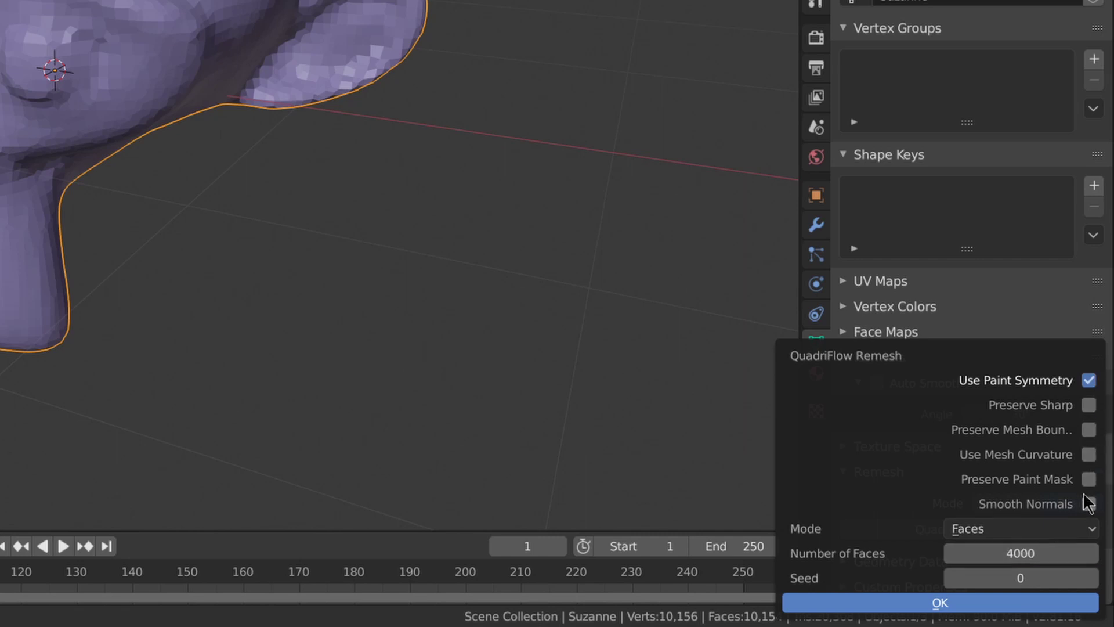
{"action": "left_click", "coordinate": [954, 604]}
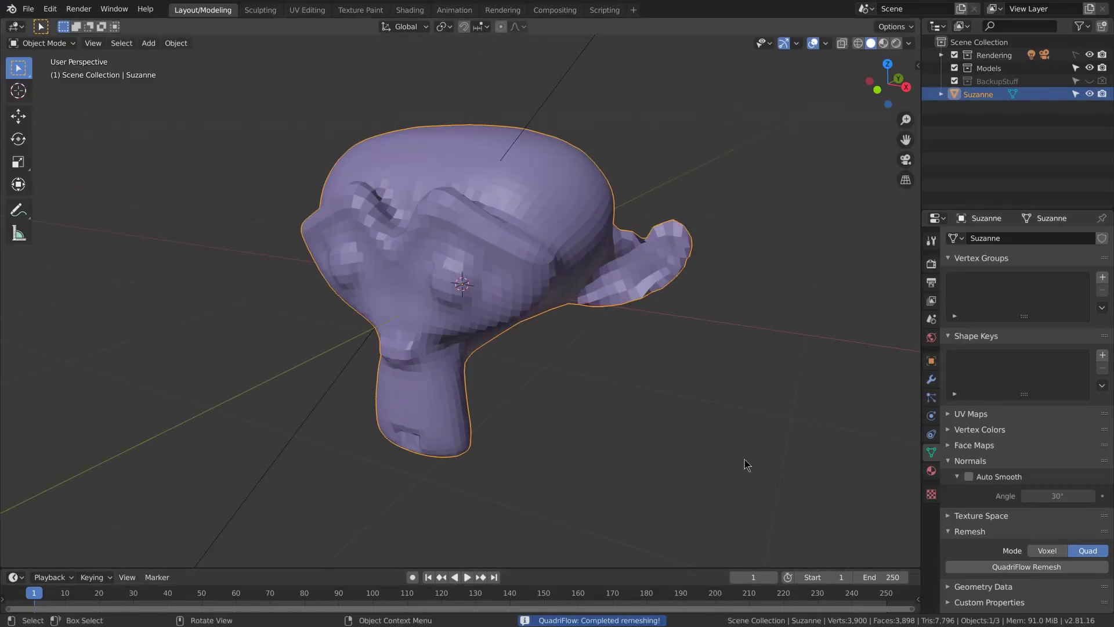
Examine the head's quad topology in Edit Mode with face selection, leaving no faces selected.
{"action": "middle_click_drag", "start_coordinate": [747, 465], "coordinate": [746, 432]}
{"action": "key", "text": "Tab"}
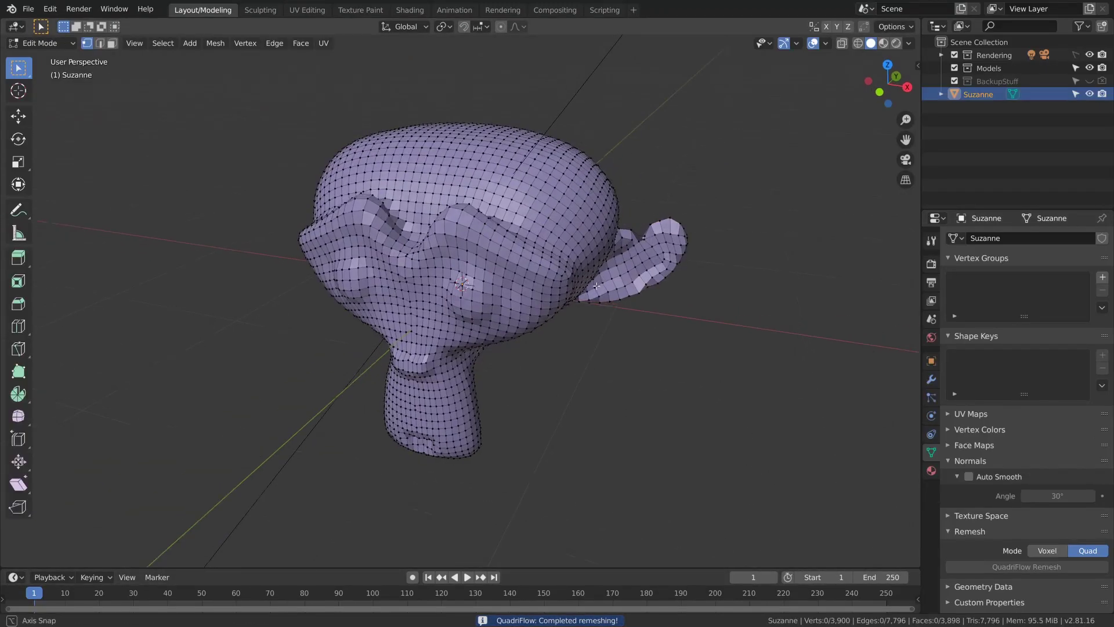
{"action": "middle_click_drag", "start_coordinate": [606, 309], "coordinate": [643, 356]}
{"action": "key", "text": "3"}
{"action": "left_click", "coordinate": [548, 238], "text": "alt"}
{"action": "key", "text": "alt+a"}
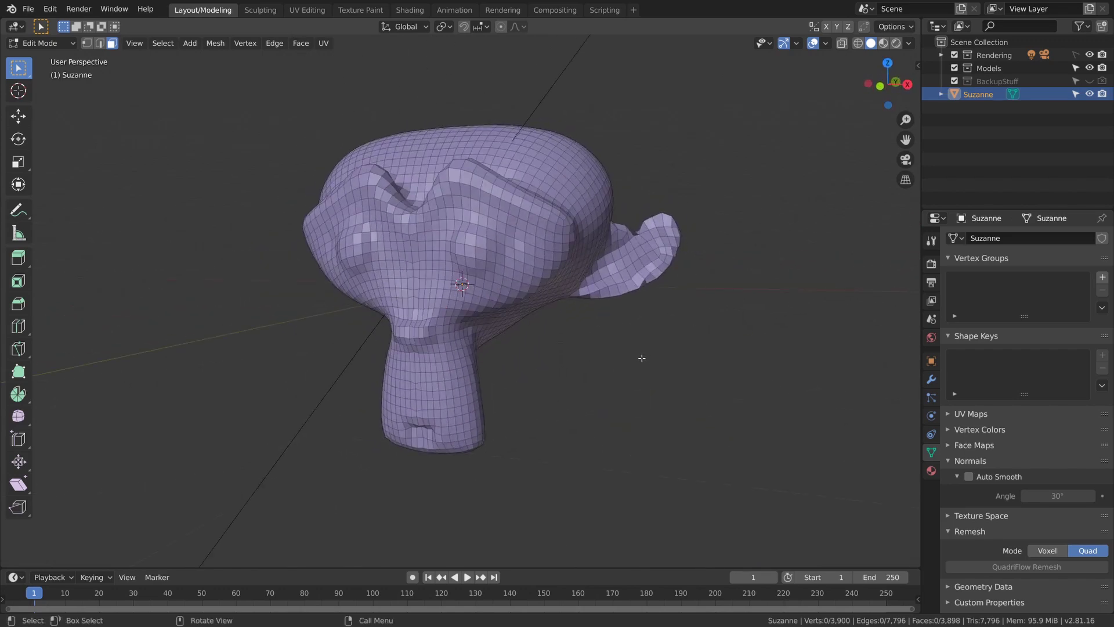